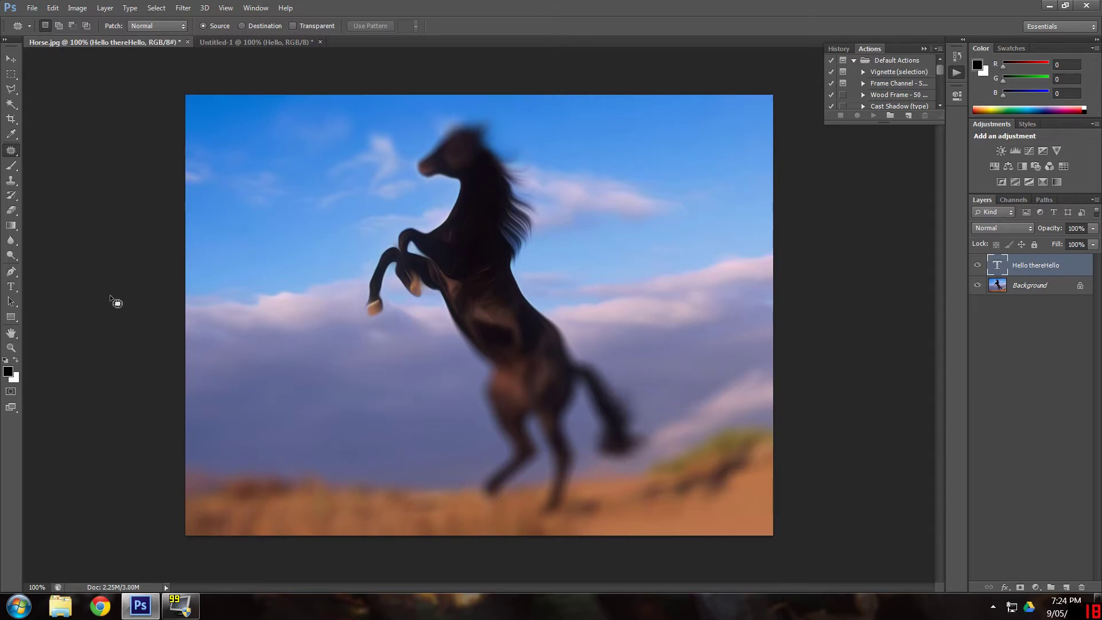
Step: Revert Horse.jpg to its saved state and open the picture tree.jpg from My Pictures
key(F12)
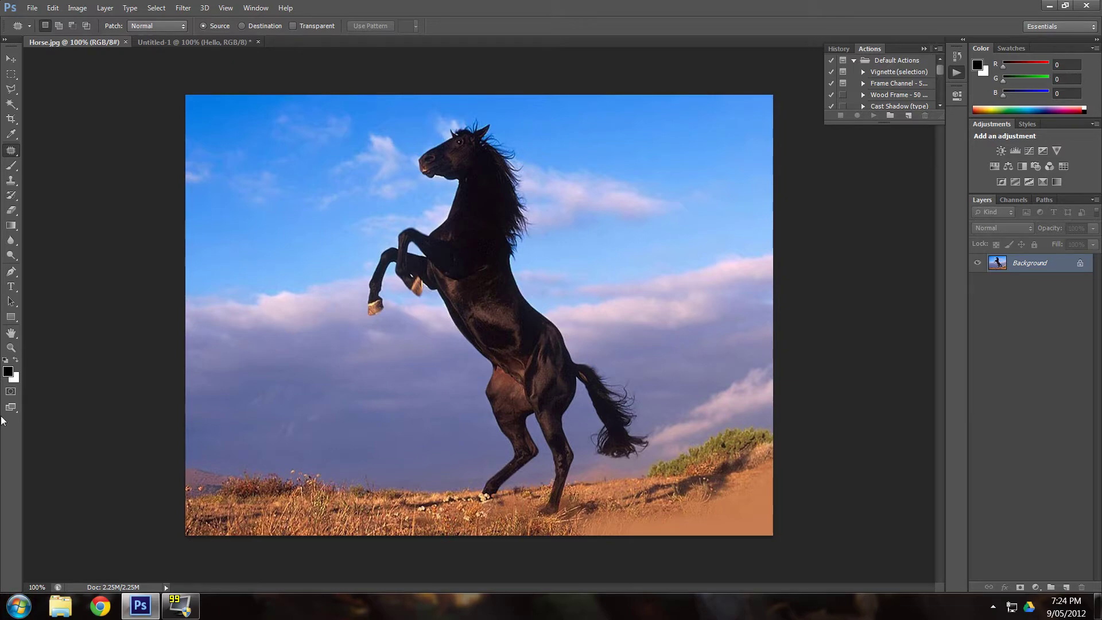
click(32, 8)
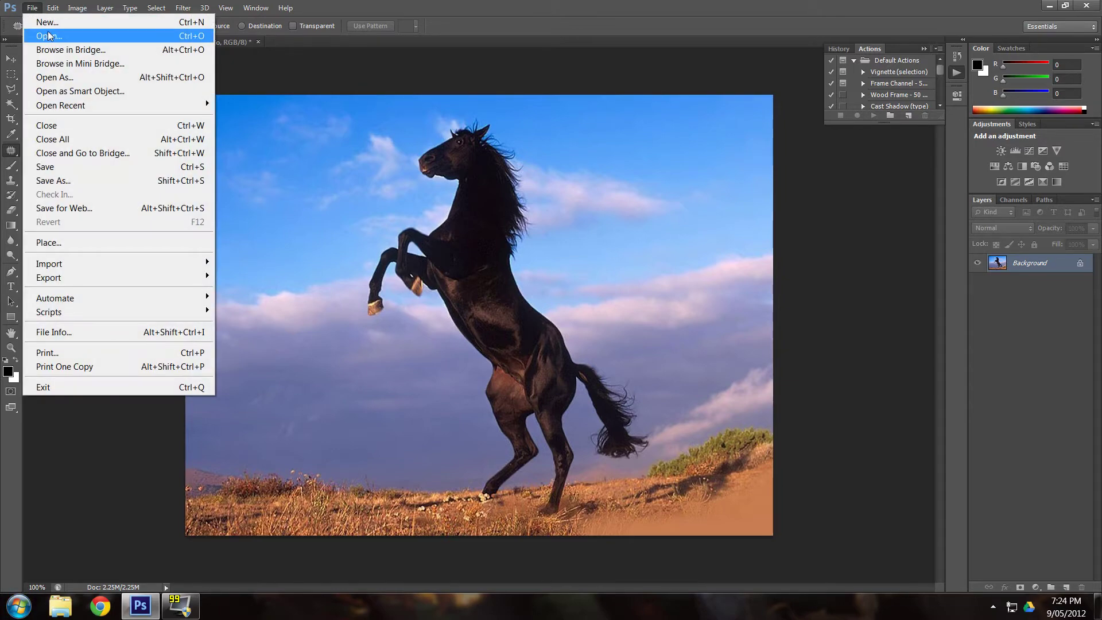
click(49, 33)
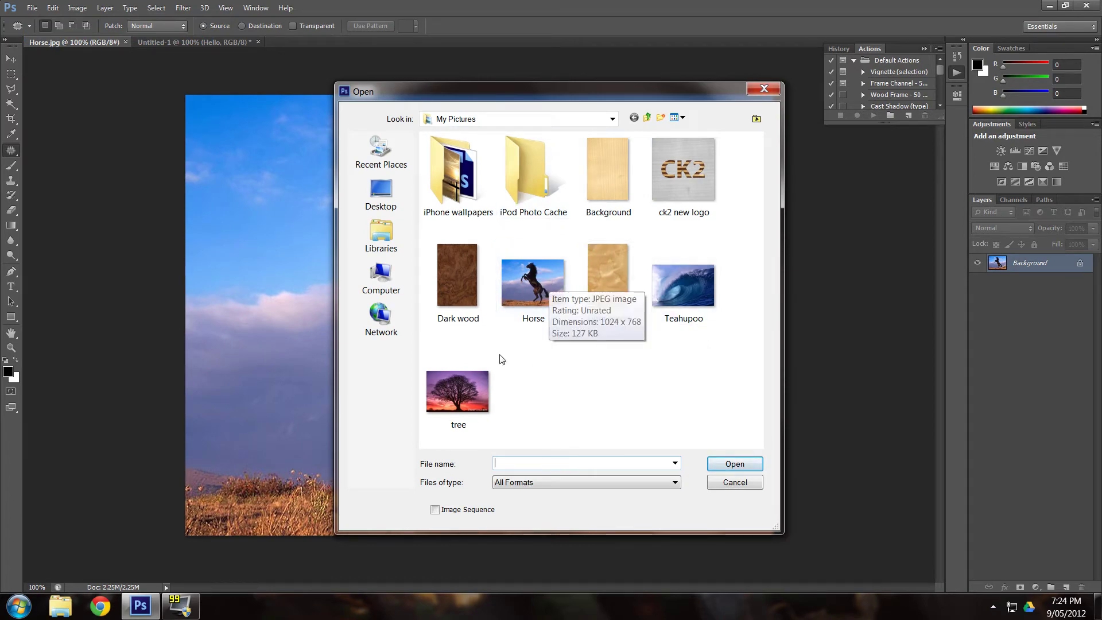
click(460, 404)
click(724, 464)
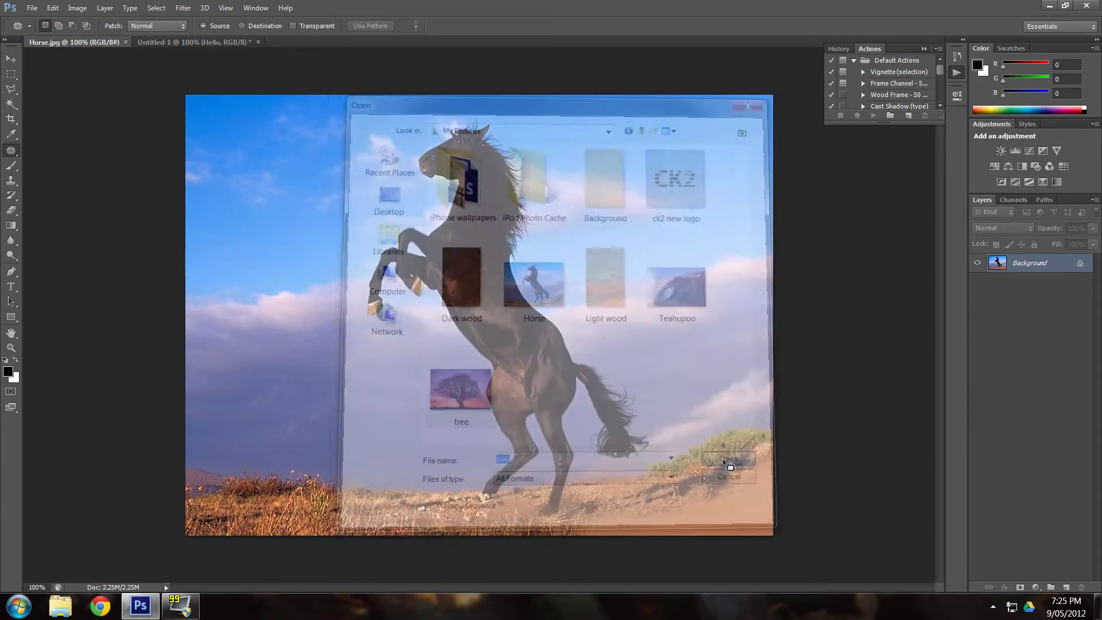
Step: In Horse.jpg, outline the rearing horse with the Content-Aware Move Tool in Move mode and shift it toward the image's left side
click(64, 43)
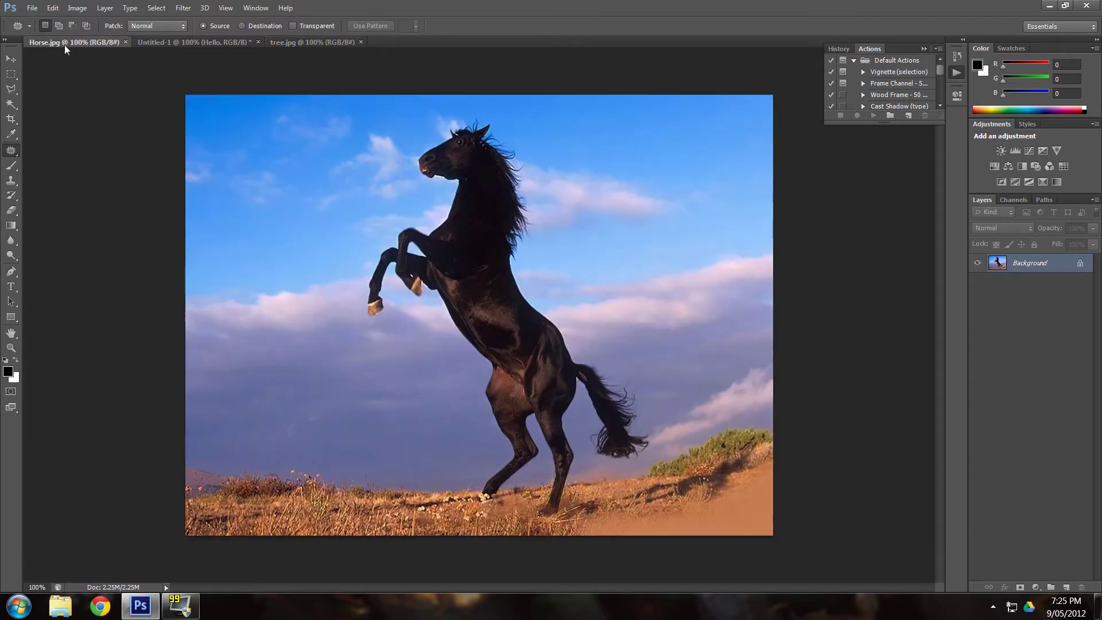
click(10, 118)
click(9, 108)
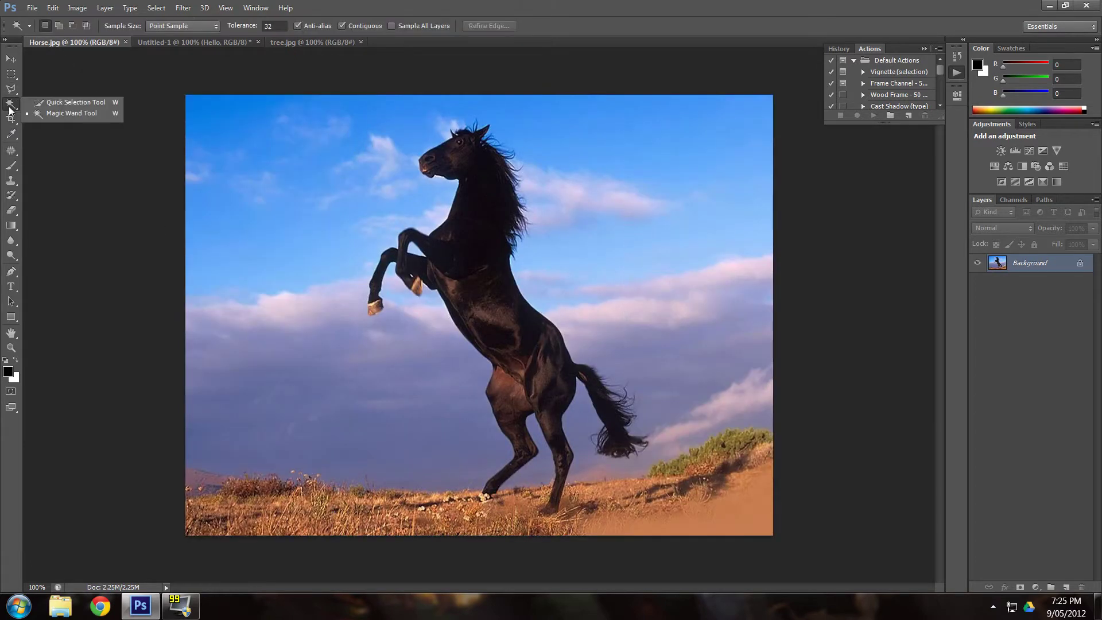
click(12, 152)
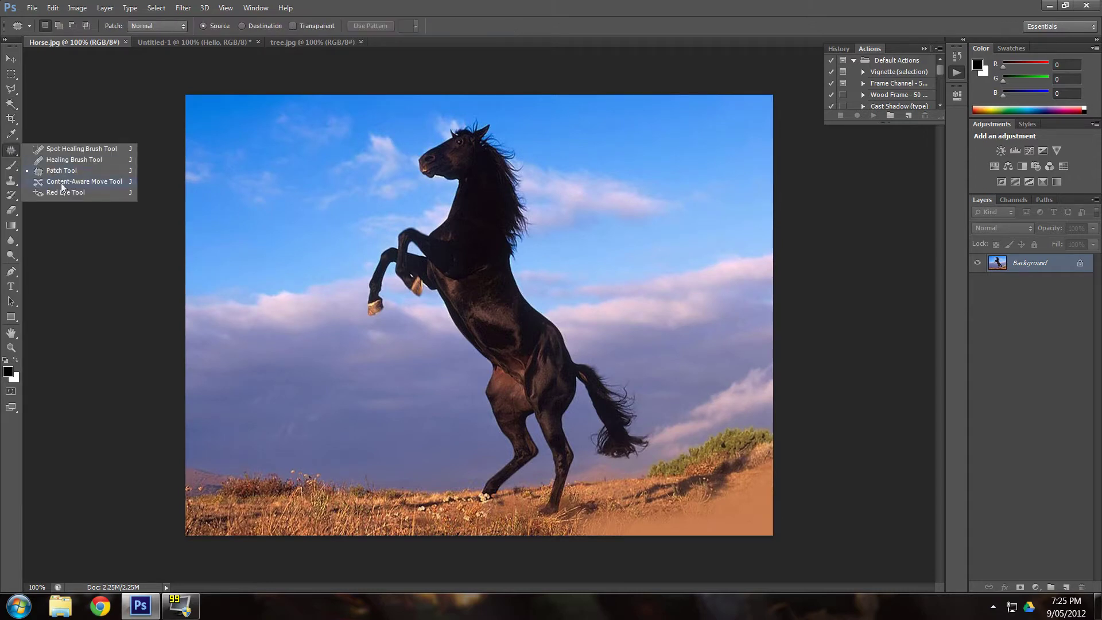
click(64, 183)
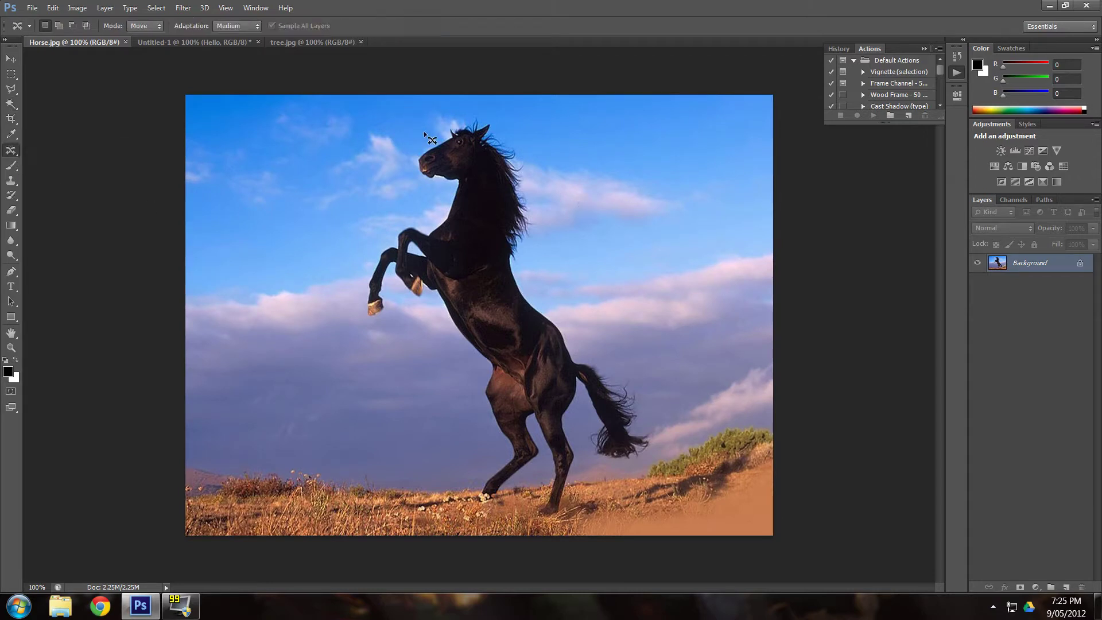
mouse_move(419, 147)
mouse_down()
mouse_move(402, 163)
mouse_move(411, 198)
mouse_up()
mouse_move(474, 497)
mouse_down()
mouse_move(526, 519)
mouse_move(577, 502)
mouse_move(583, 434)
mouse_up()
mouse_move(654, 453)
mouse_down()
mouse_move(656, 419)
mouse_move(635, 342)
mouse_move(552, 190)
mouse_up()
mouse_move(480, 91)
mouse_down()
mouse_move(459, 125)
mouse_move(419, 146)
mouse_up()
mouse_move(484, 211)
mouse_down()
mouse_move(346, 208)
mouse_move(330, 235)
mouse_move(319, 219)
mouse_up()
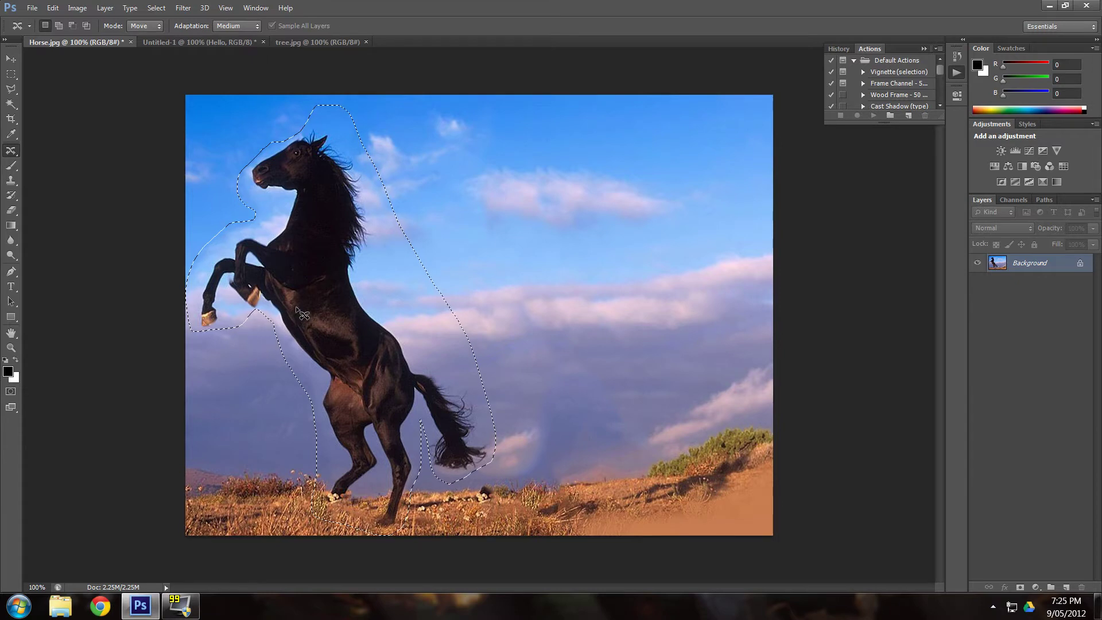
Step: Copy the outlined horse into tree.jpg as a new layer, then clear the selection and delete that layer
drag(282, 263, 401, 258)
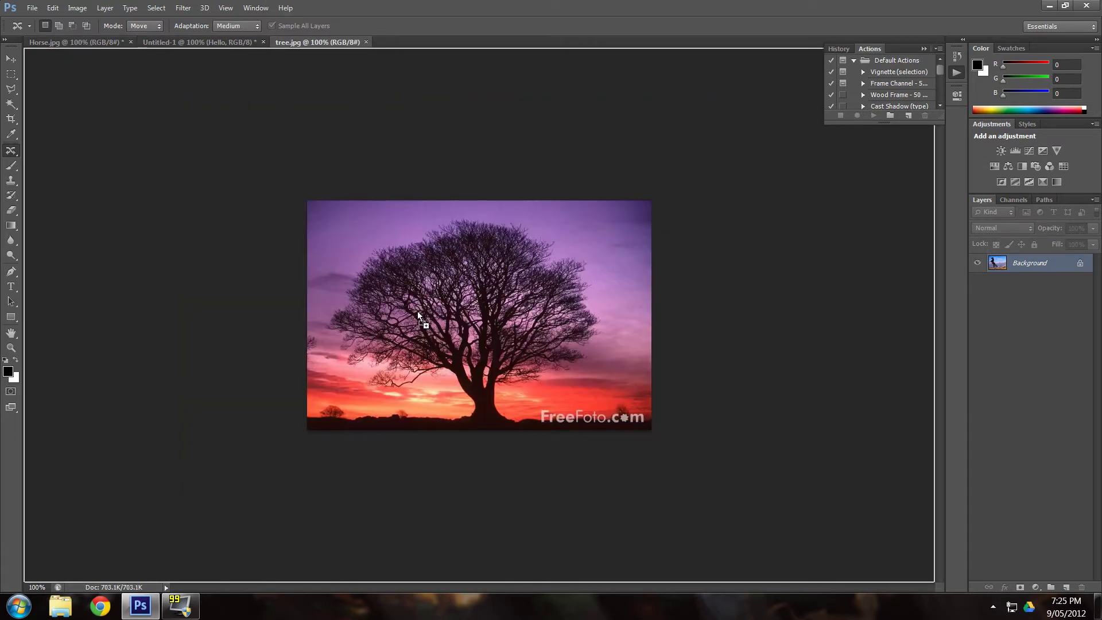
drag(343, 335, 343, 335)
drag(365, 266, 433, 357)
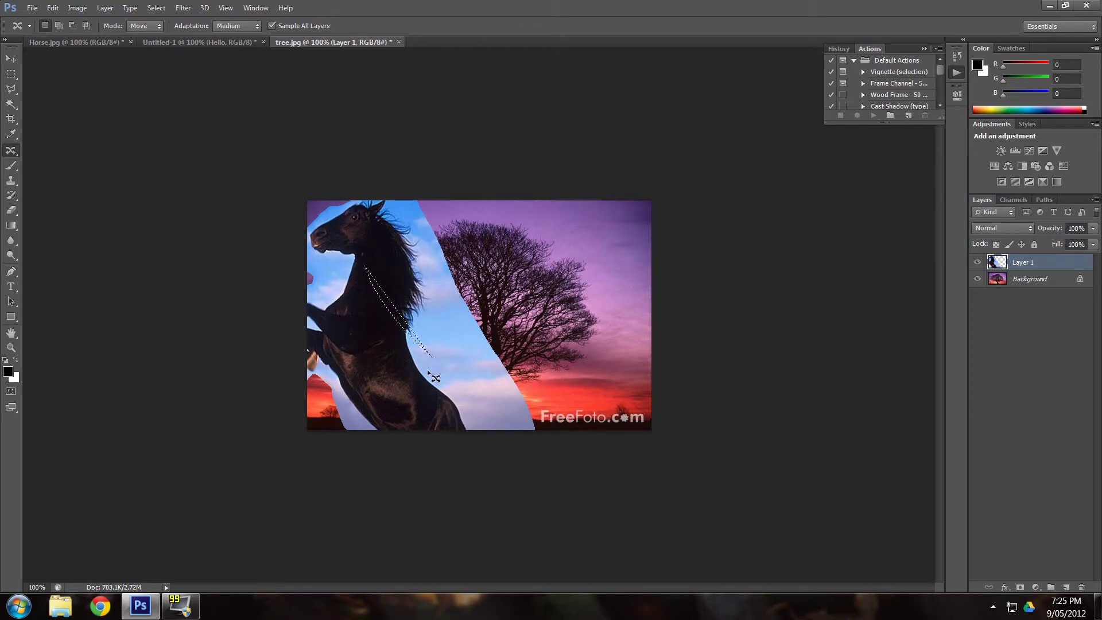
key(ctrl+d)
key(Delete)
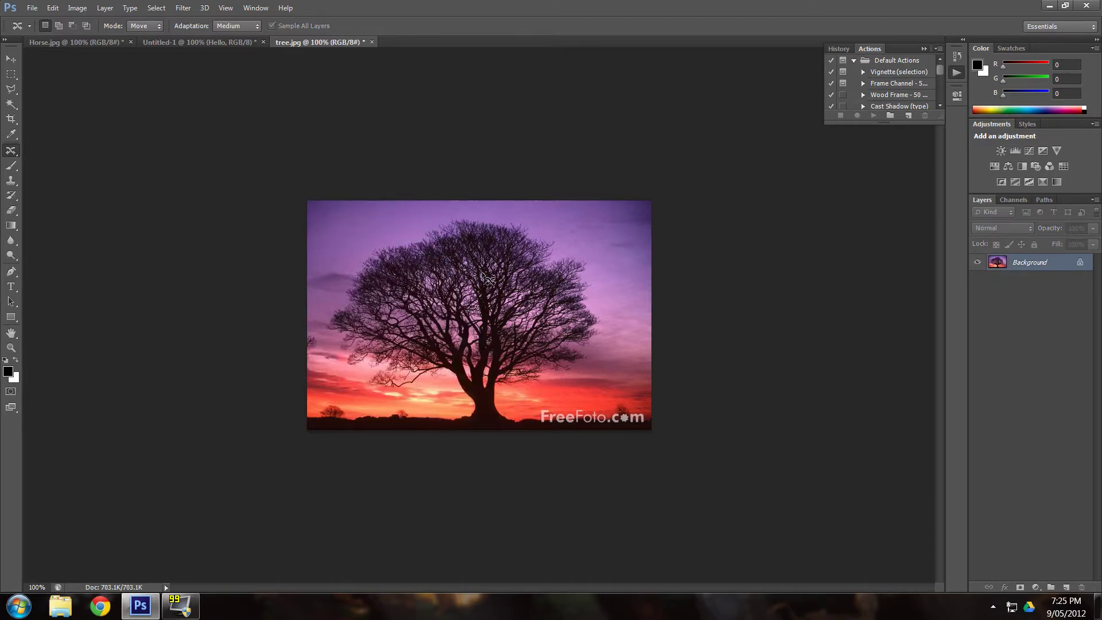
Step: Return to Horse.jpg and deselect the horse outline using the Rectangular Marquee Tool
click(56, 41)
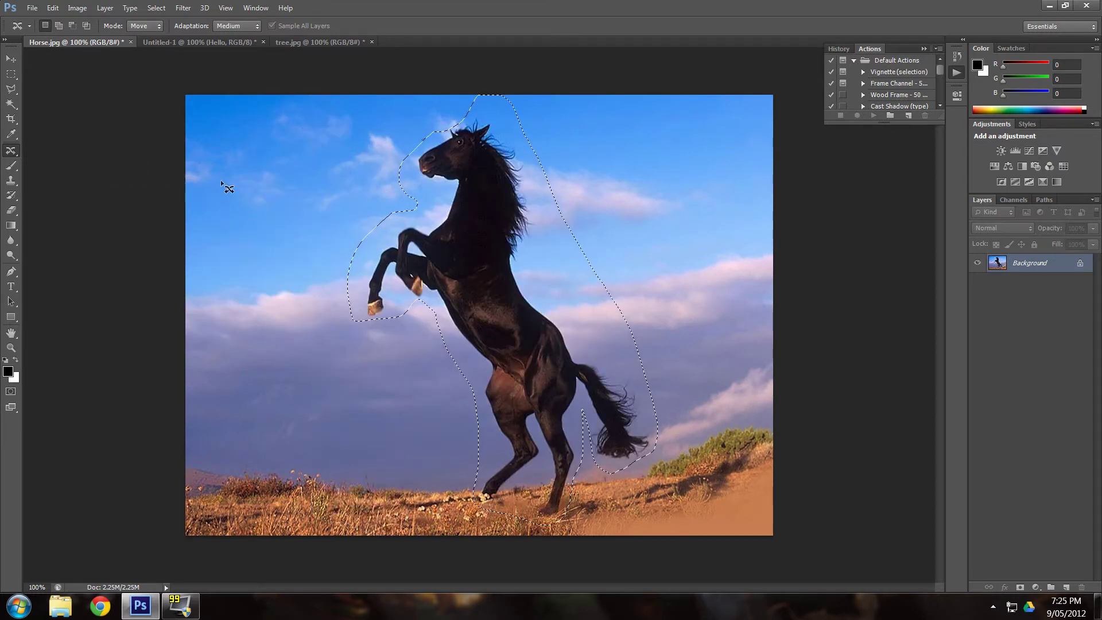
click(11, 74)
click(239, 135)
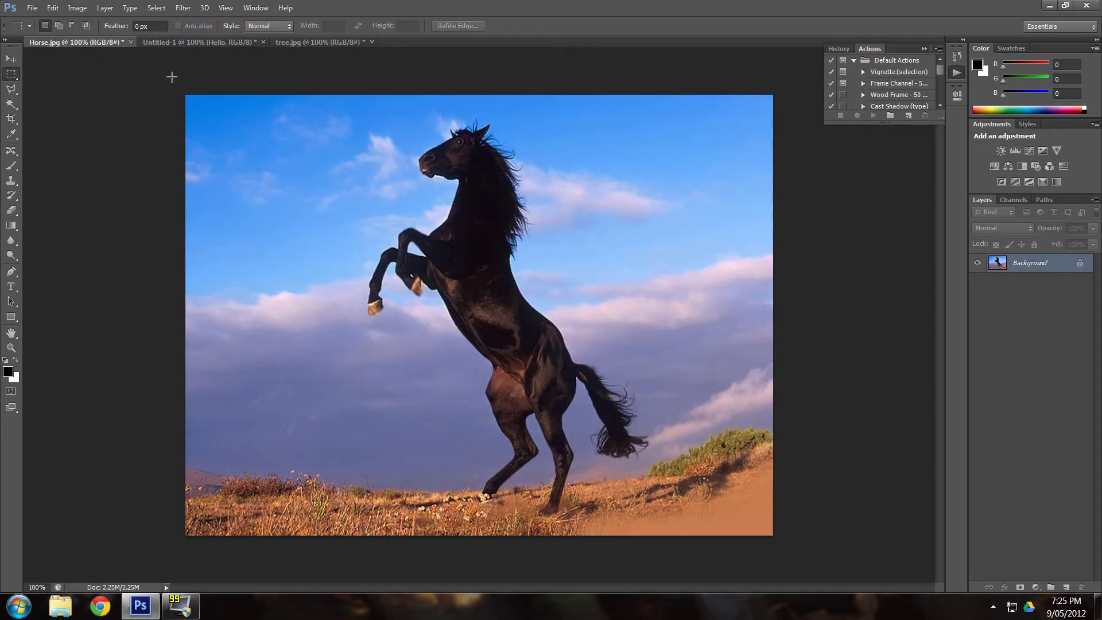
Step: Open the Oil Paint filter and set Stylization to 8.17, Cleanliness to 1.75, Scale to 6.04 and Bristle Detail to 1.3
click(182, 13)
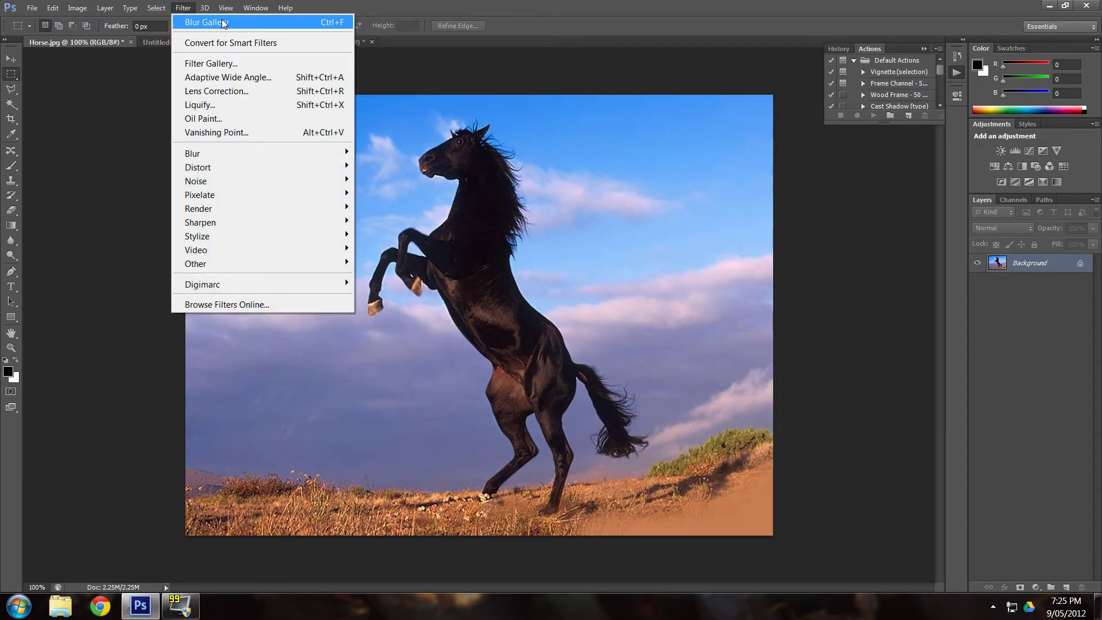
click(188, 10)
click(187, 10)
click(209, 119)
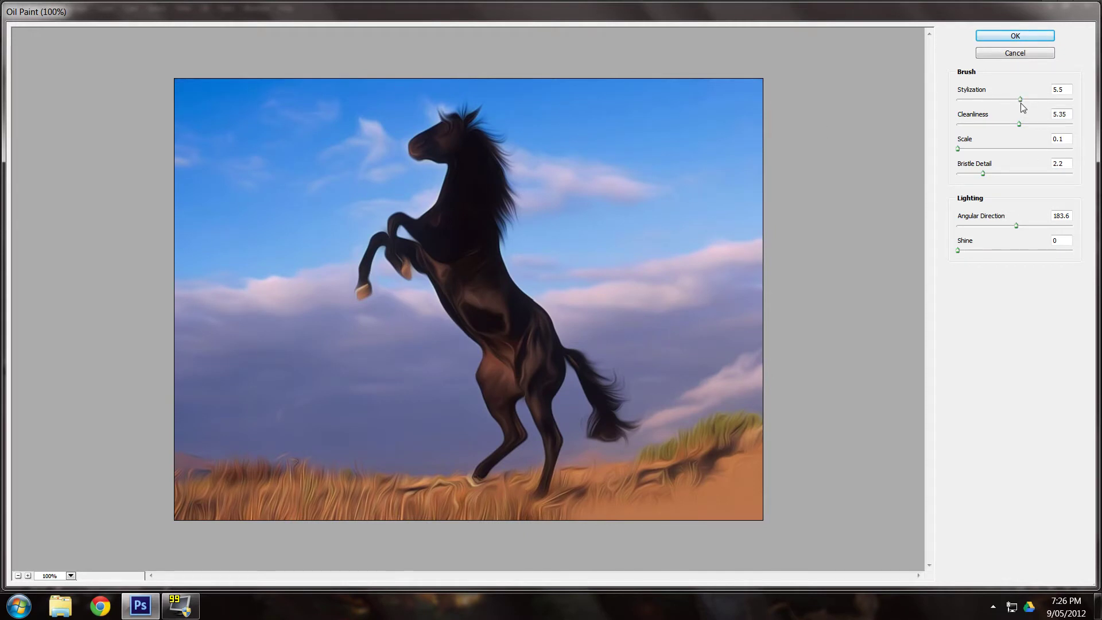
drag(1009, 107, 968, 110)
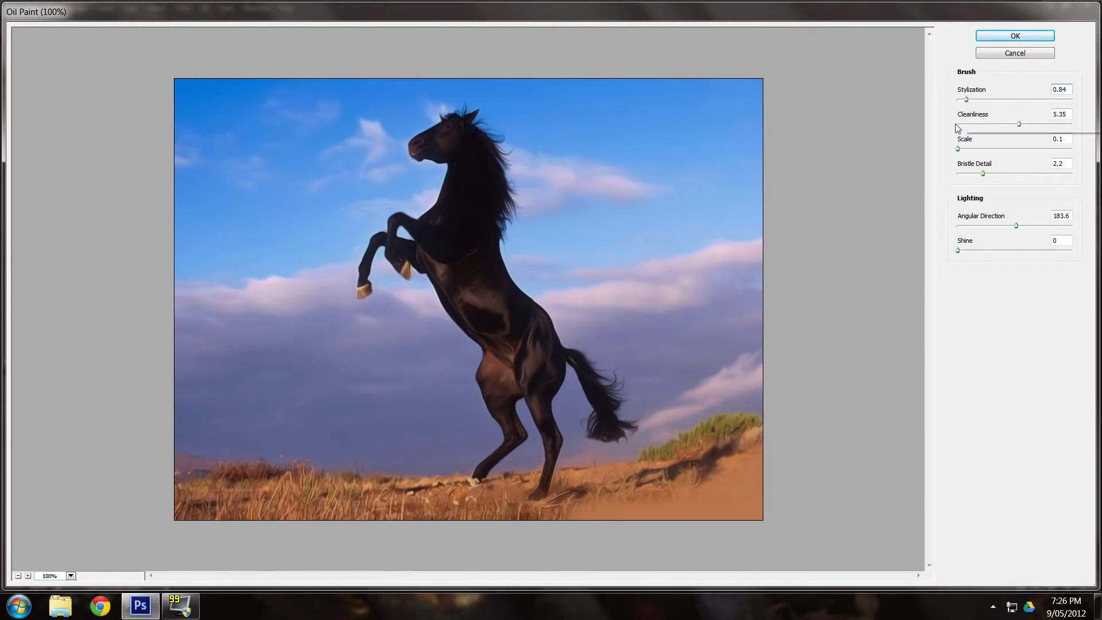
click(1019, 126)
drag(1020, 130, 1051, 117)
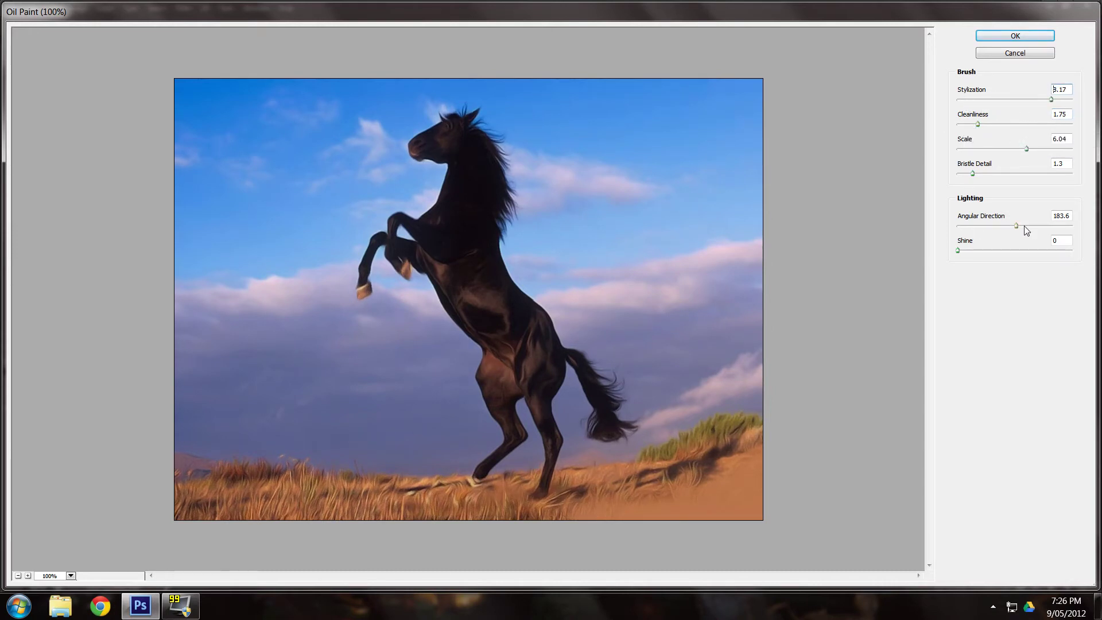
Step: Set the Oil Paint lighting to Angular Direction 225, bring Shine down to its minimum, and apply the filter
drag(1016, 226, 983, 230)
drag(986, 227, 1053, 237)
drag(958, 257, 984, 264)
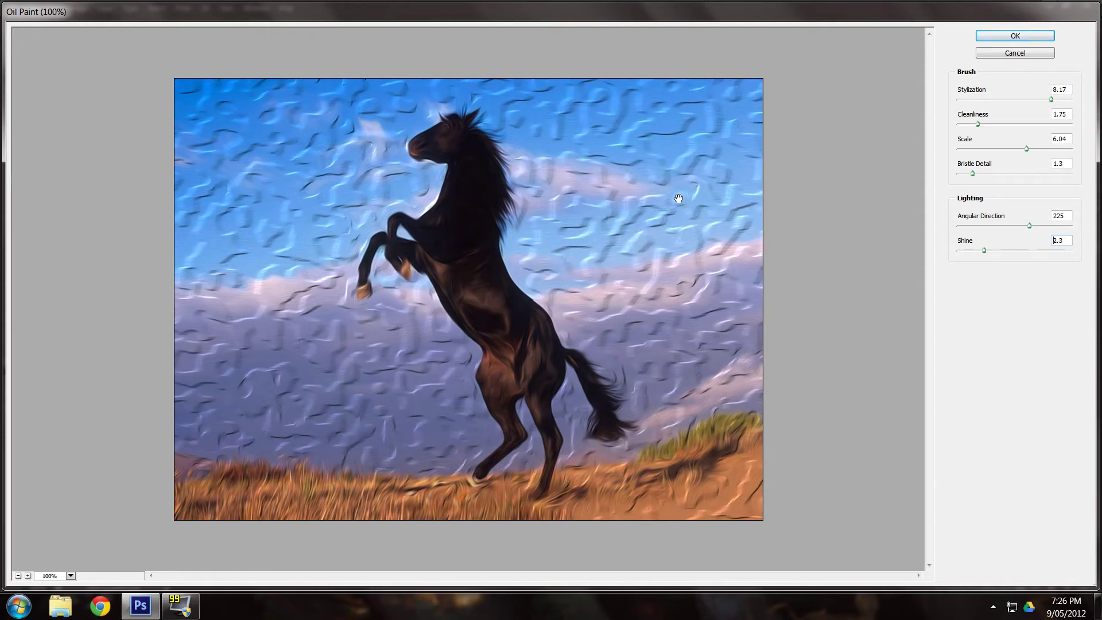
click(888, 248)
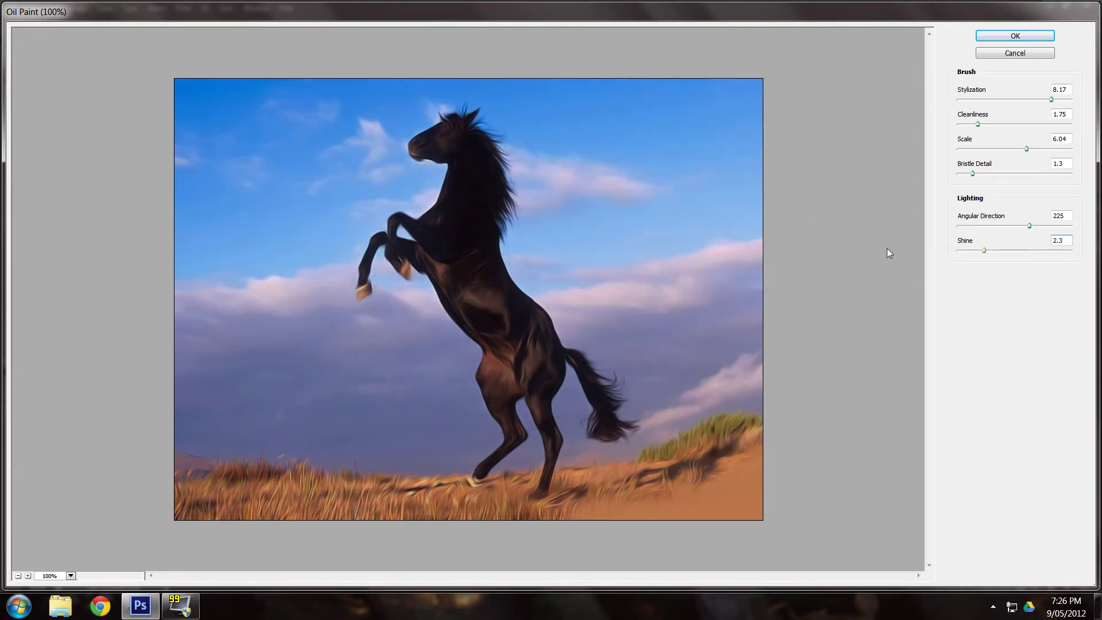
drag(985, 251, 955, 251)
click(1015, 35)
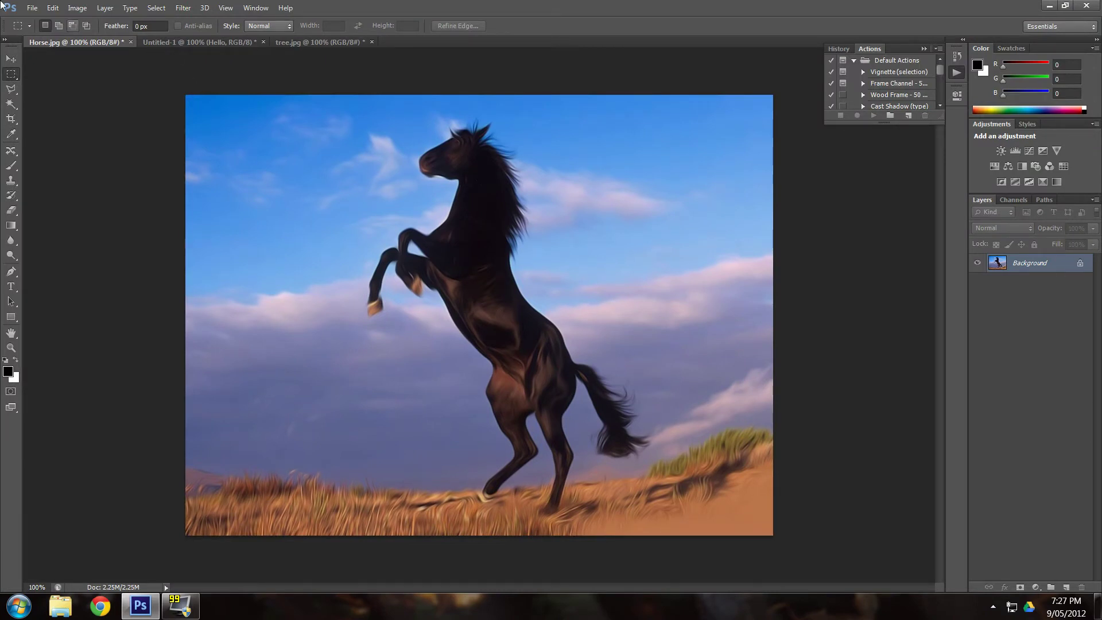
Step: Try the Liquify filter's Bloat tool at brush size 100 on the horse's mane and the grass, then discard the changes
click(185, 8)
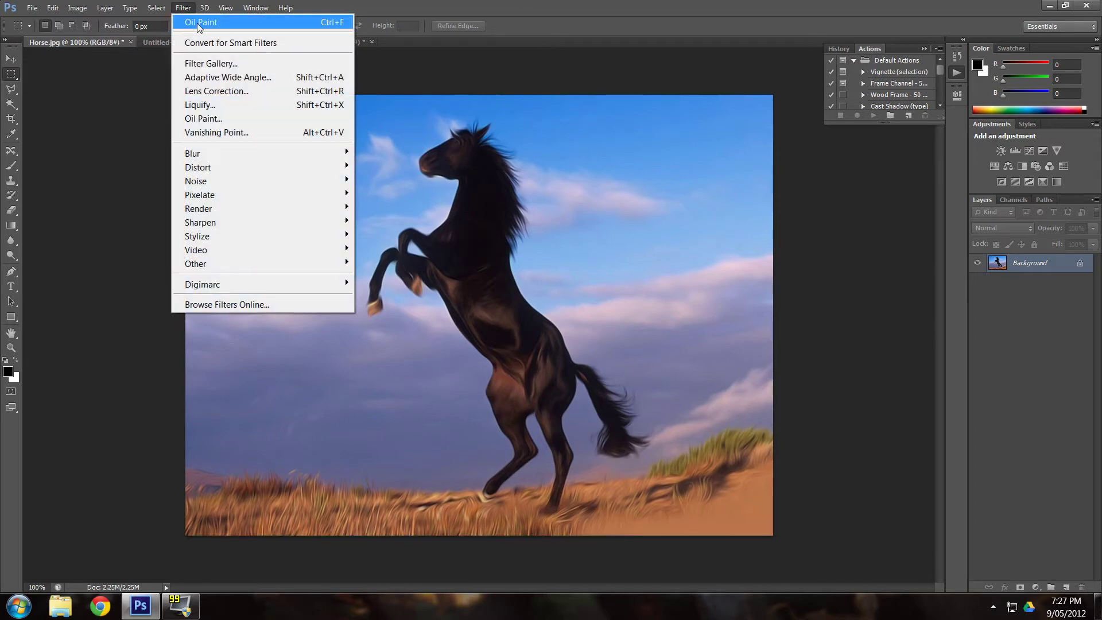
click(249, 104)
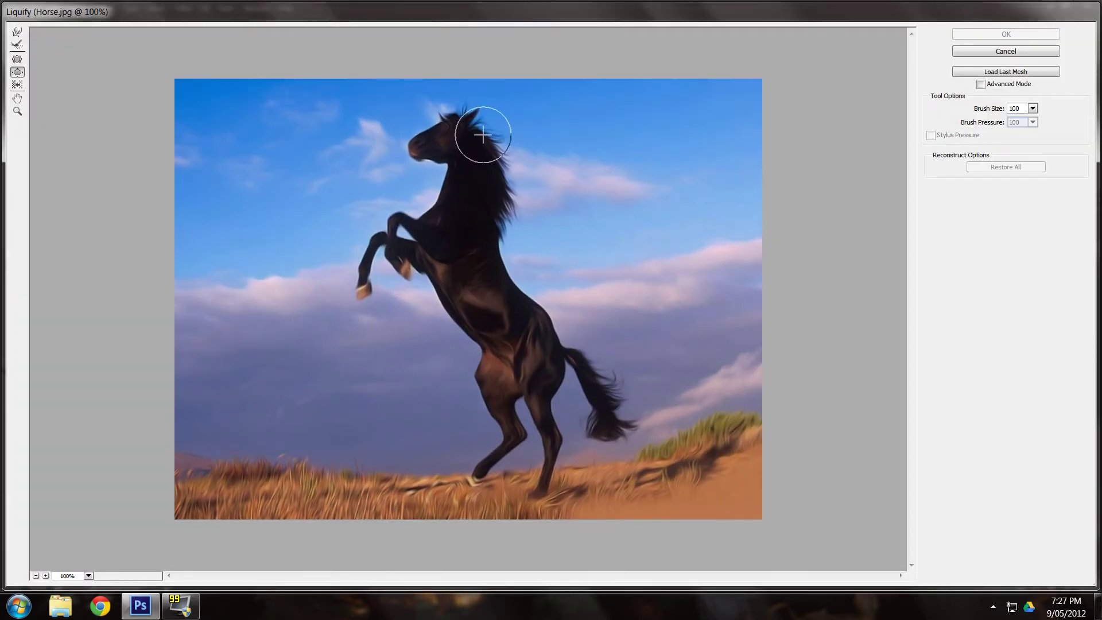
mouse_move(484, 128)
mouse_down()
mouse_move(434, 141)
mouse_move(432, 118)
mouse_move(471, 113)
mouse_move(435, 152)
mouse_move(426, 124)
mouse_move(475, 106)
mouse_move(434, 164)
mouse_move(459, 177)
mouse_move(441, 101)
mouse_move(470, 145)
mouse_move(475, 111)
mouse_up()
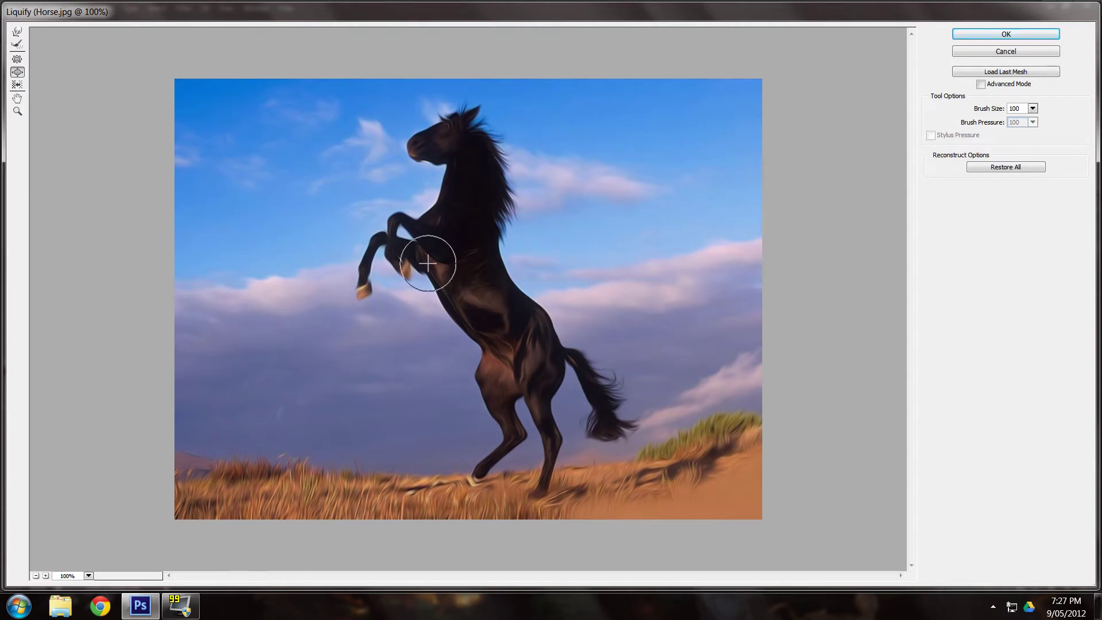
mouse_move(382, 493)
mouse_down()
mouse_move(241, 467)
mouse_move(226, 492)
mouse_move(192, 492)
mouse_move(618, 507)
mouse_move(317, 488)
mouse_up()
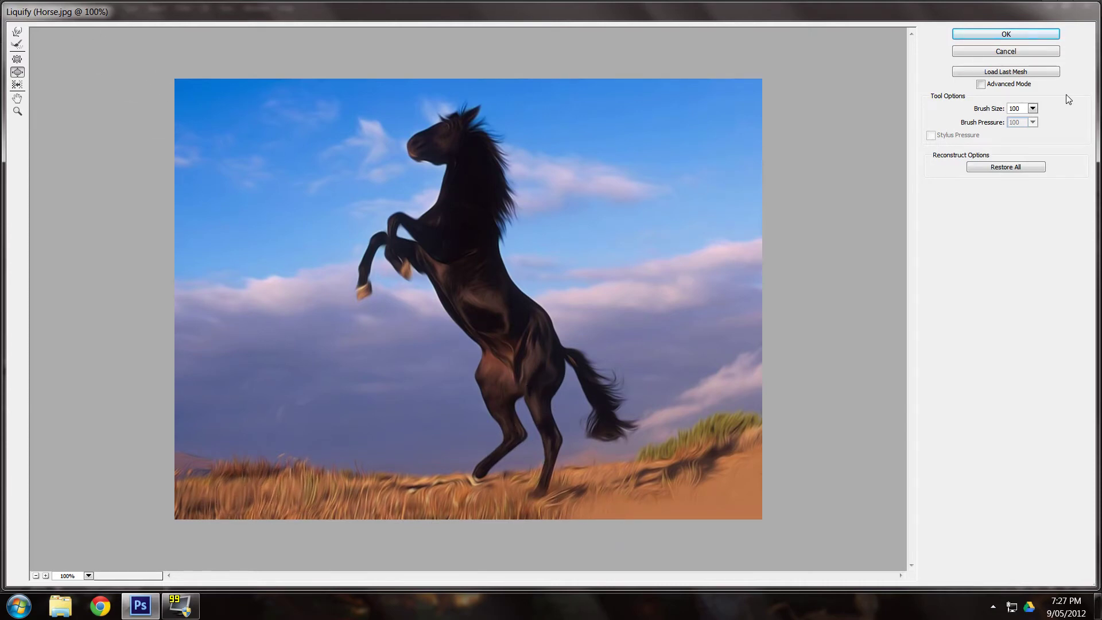
click(1005, 52)
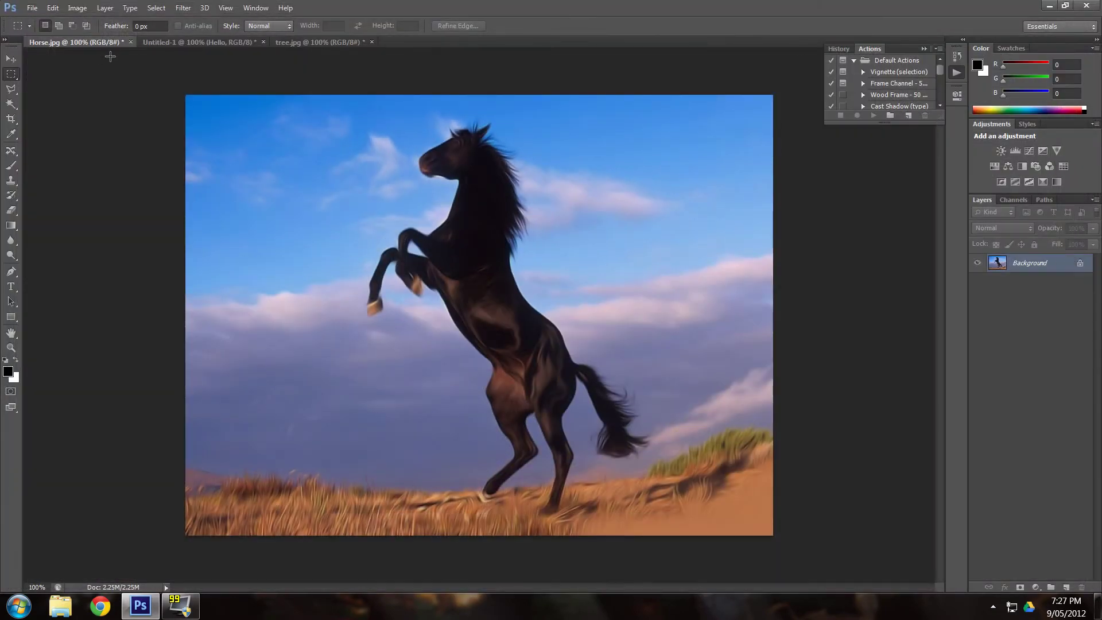
Step: Look at tree.jpg alongside Horse.jpg, then undo the Oil Paint filter on Horse.jpg
click(328, 42)
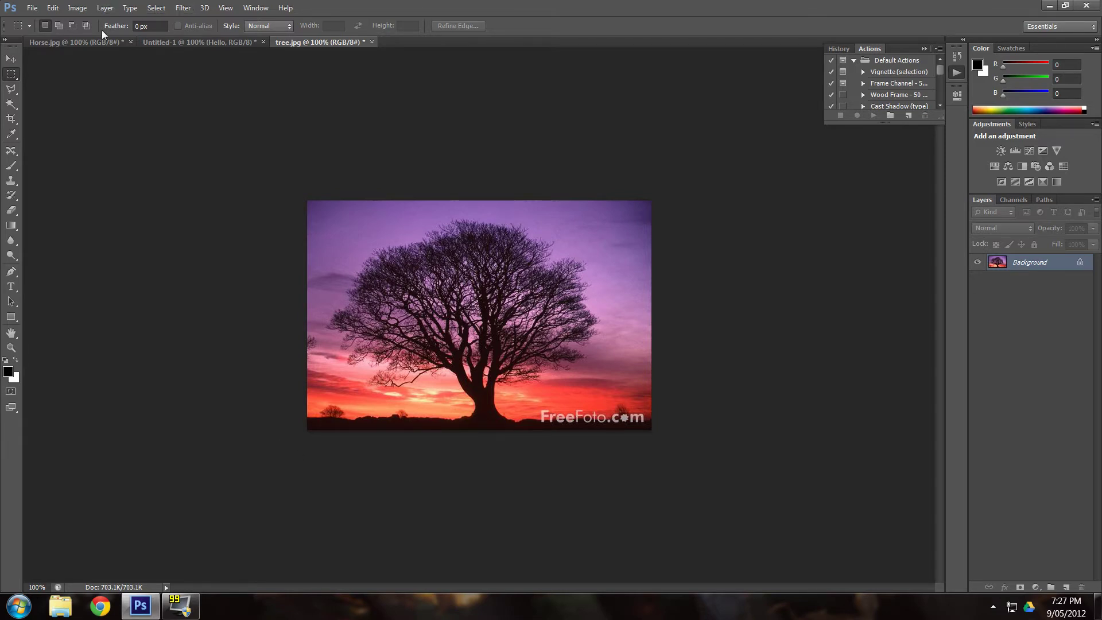
click(85, 42)
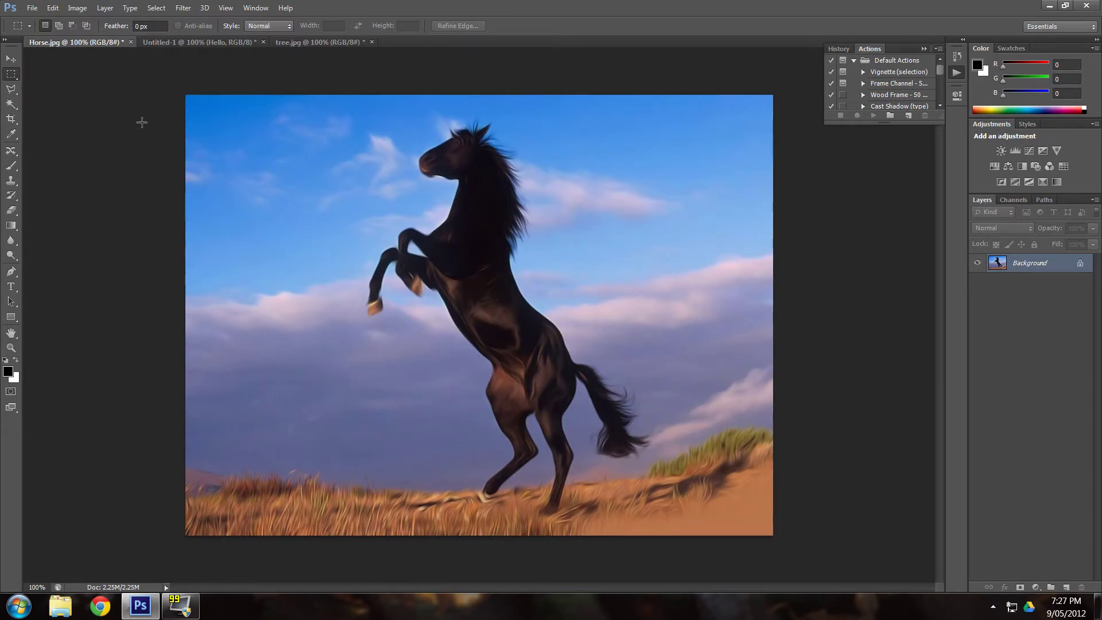
click(296, 44)
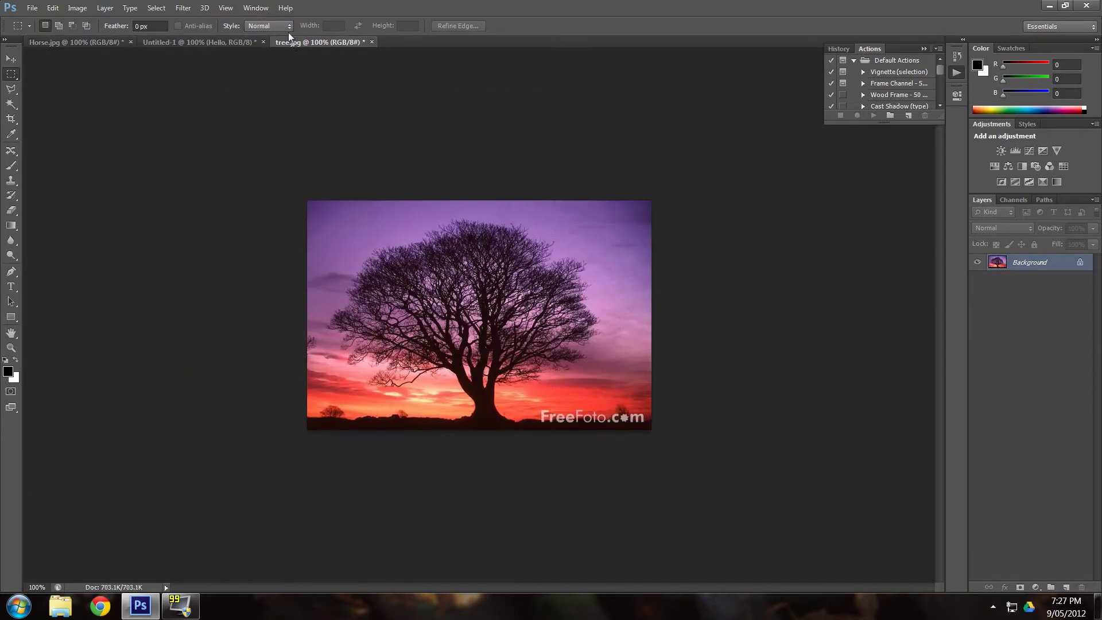
click(64, 42)
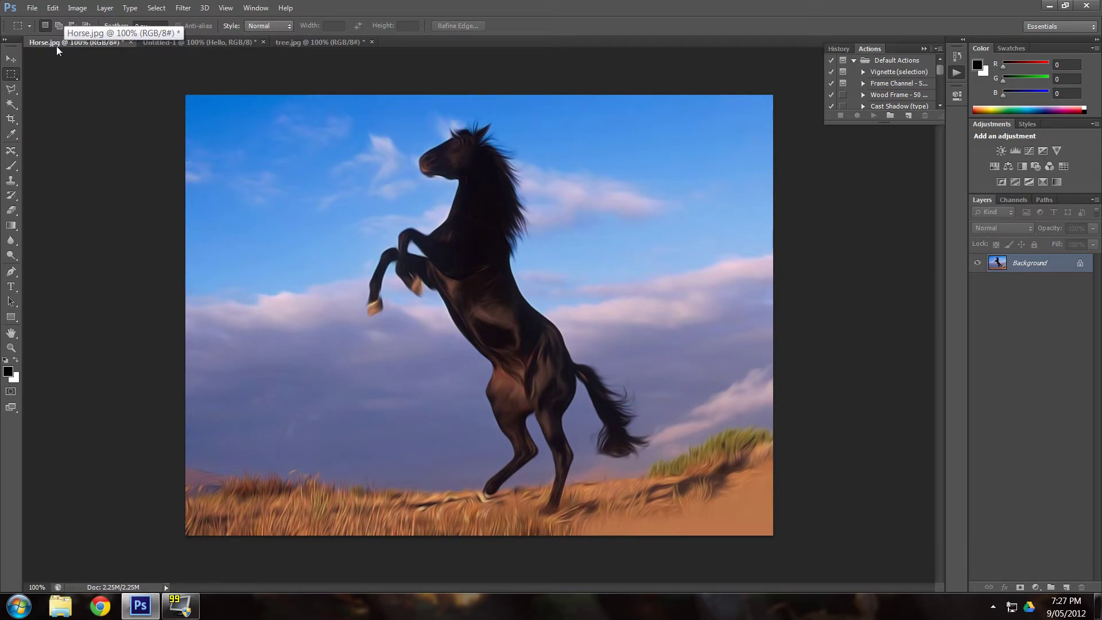
key(ctrl+z)
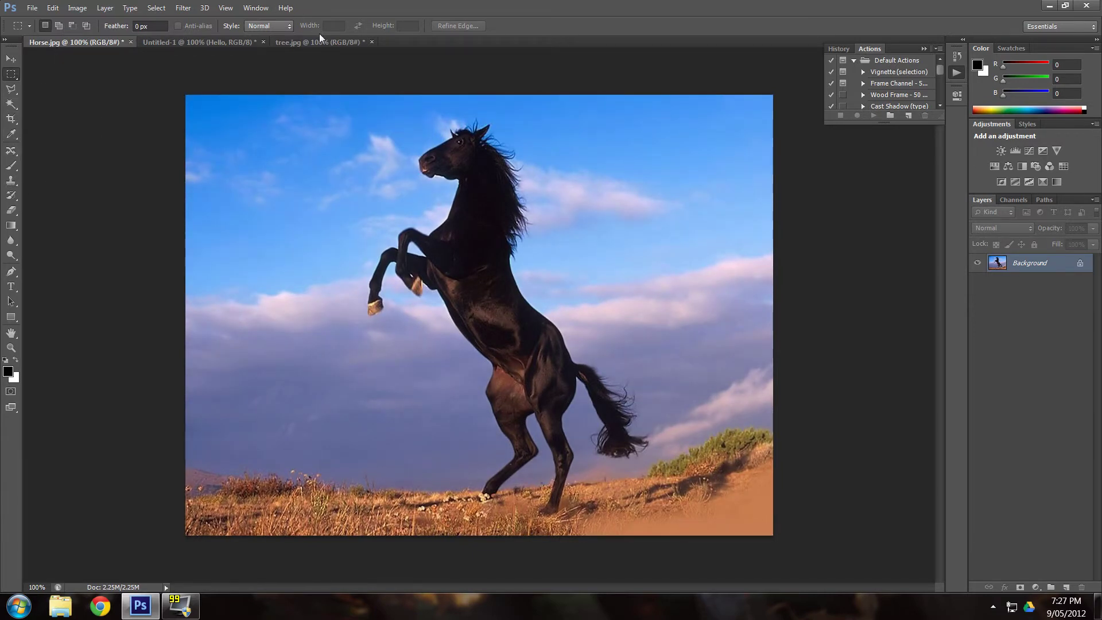
Step: Outline the whole horse loosely with the Content-Aware Move Tool and move it to the left edge of the picture
click(11, 152)
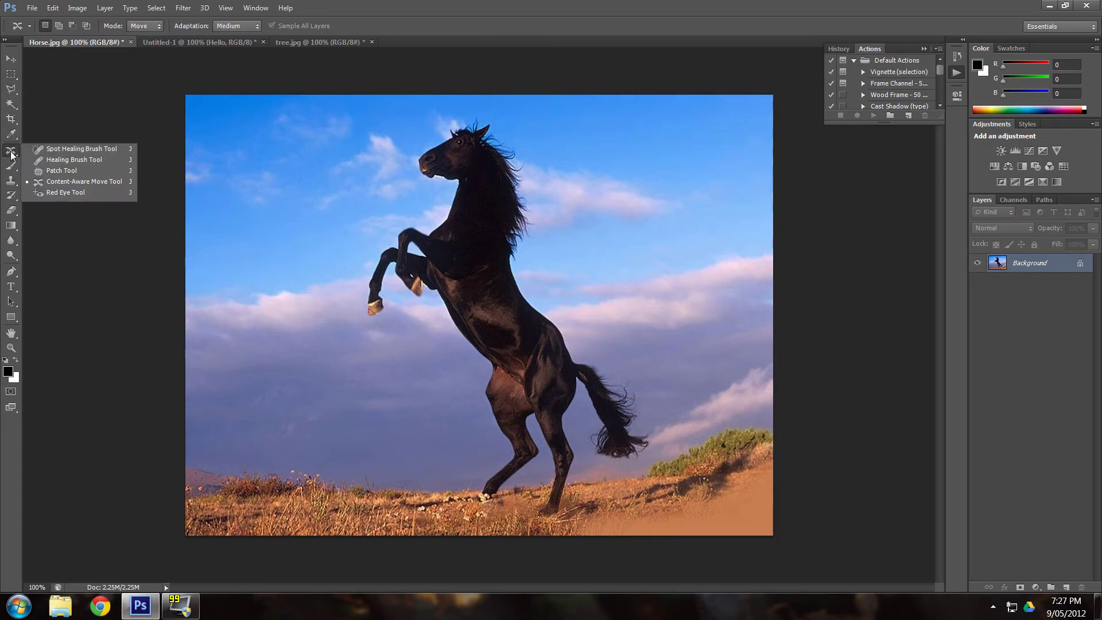
click(58, 183)
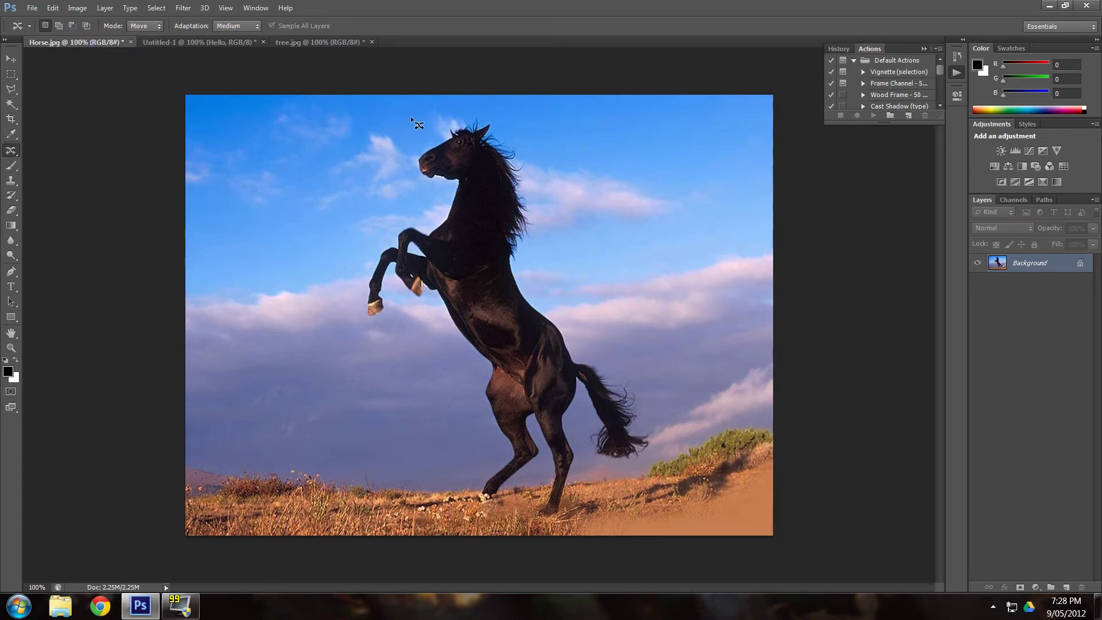
mouse_move(407, 138)
mouse_down()
mouse_move(353, 269)
mouse_move(358, 353)
mouse_move(404, 461)
mouse_move(454, 505)
mouse_move(539, 522)
mouse_move(601, 501)
mouse_move(649, 432)
mouse_move(647, 387)
mouse_move(560, 246)
mouse_move(537, 150)
mouse_move(477, 97)
mouse_move(408, 141)
mouse_up()
mouse_move(457, 255)
mouse_down()
mouse_move(325, 289)
mouse_move(304, 264)
mouse_move(272, 254)
mouse_up()
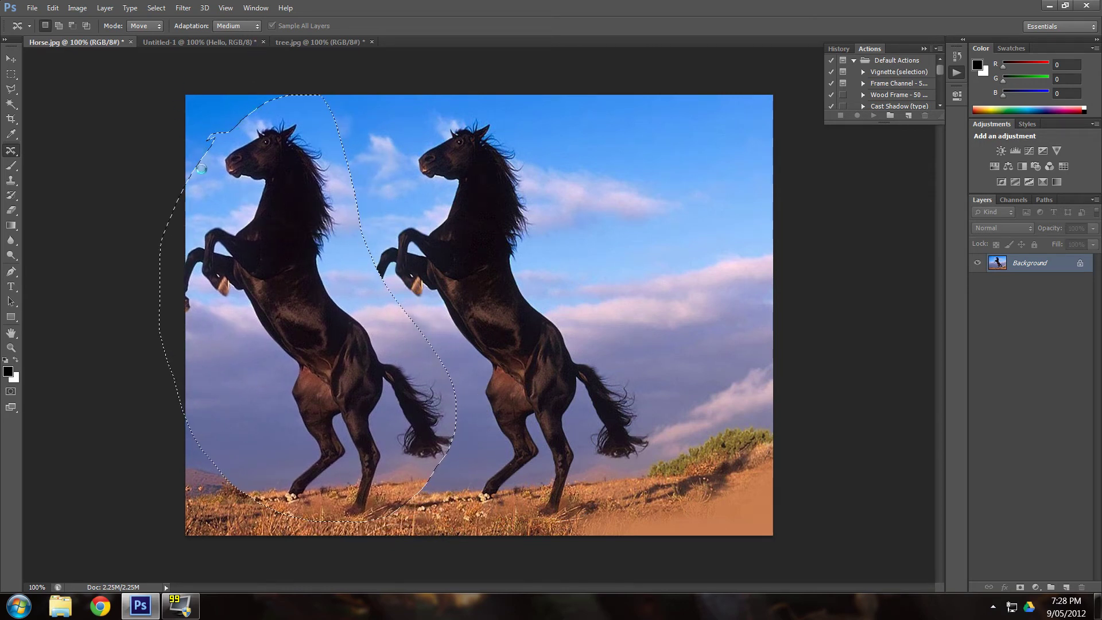
Step: Switch to the Patch Tool and clear the selection around the moved horse
right_click(11, 151)
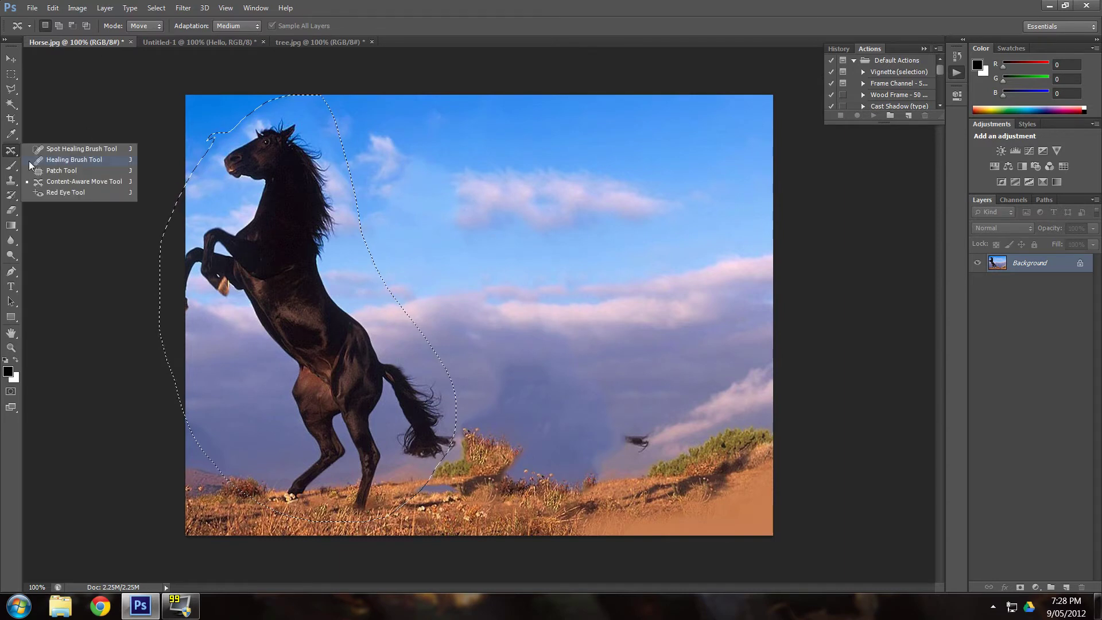
click(61, 171)
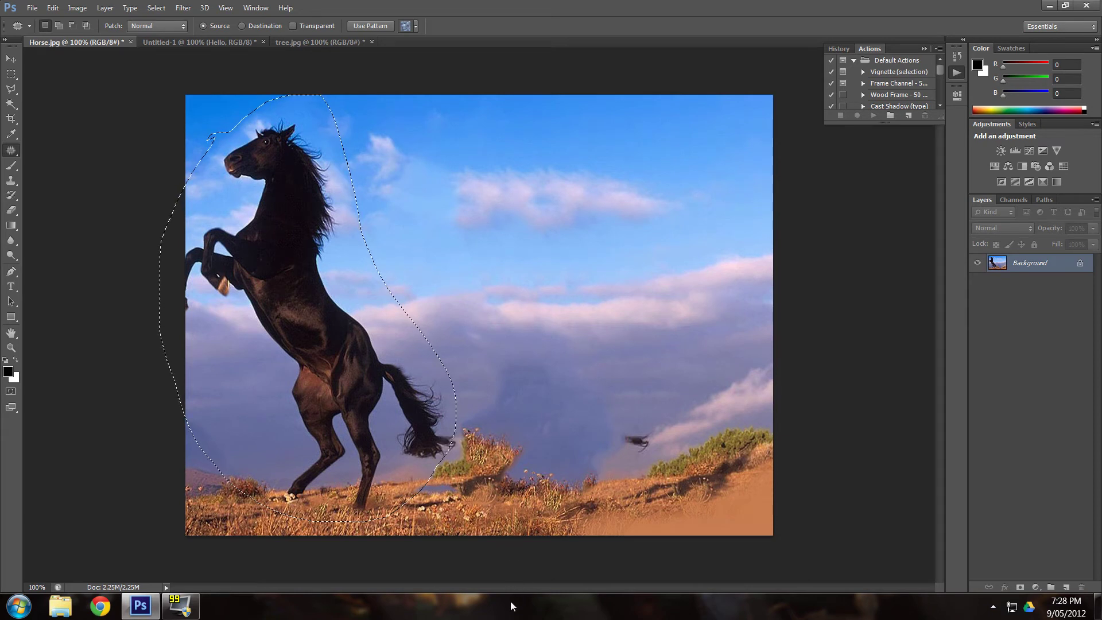
key(ctrl+d)
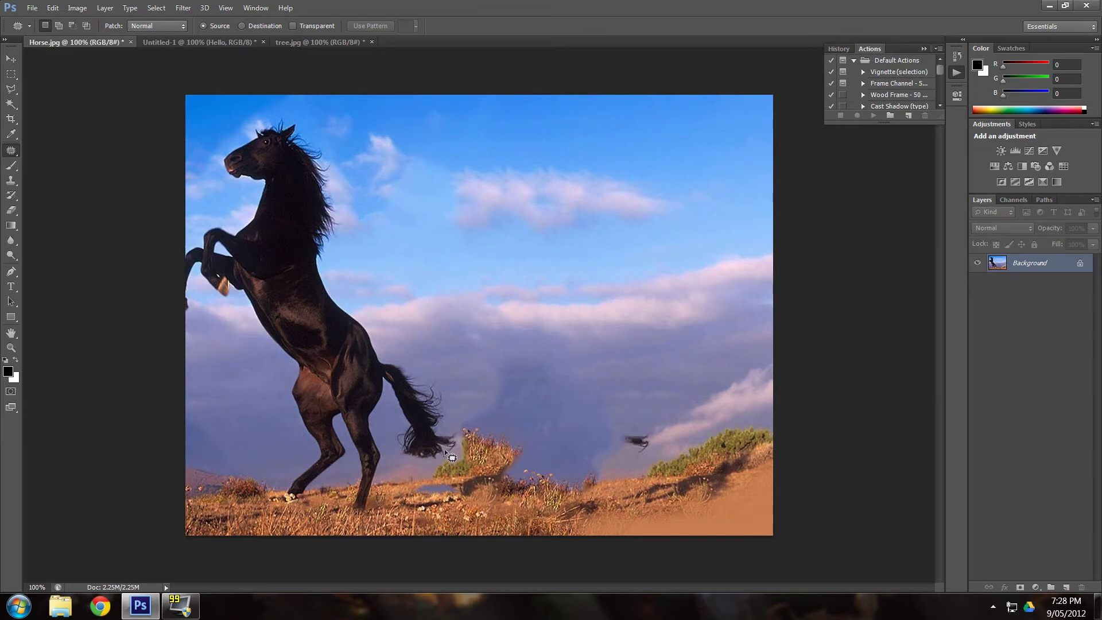
Step: Try patching the stray bush beside the horse's tail with grass from the ground, then undo the patch
mouse_move(438, 488)
mouse_down()
mouse_move(491, 503)
mouse_move(571, 484)
mouse_move(566, 461)
mouse_move(470, 426)
mouse_up()
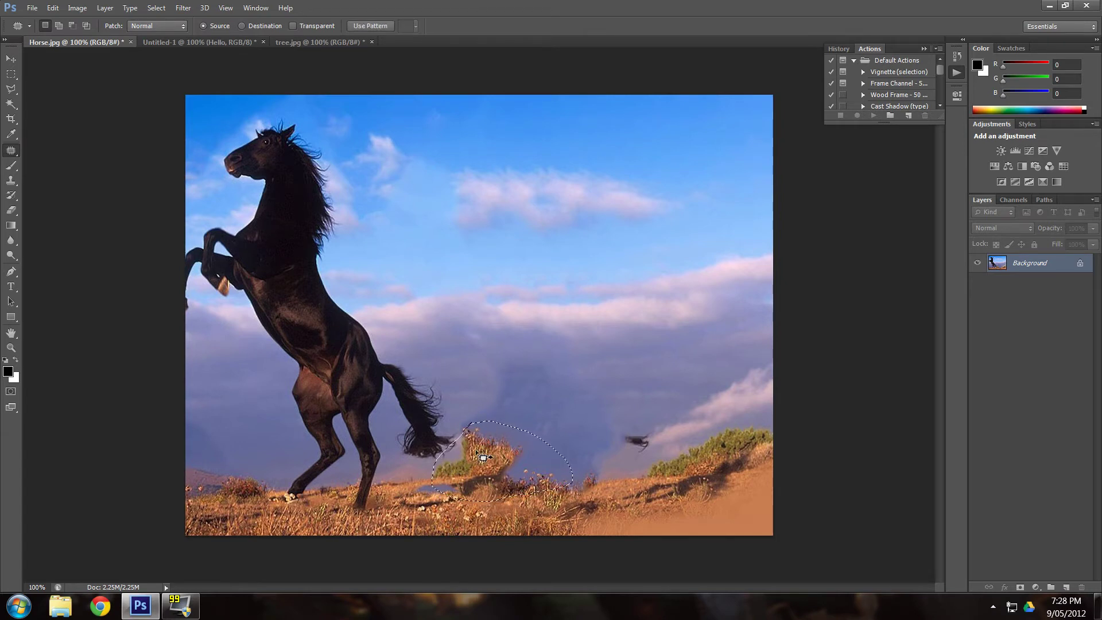
mouse_move(480, 468)
mouse_down()
mouse_move(370, 528)
mouse_move(264, 530)
mouse_up()
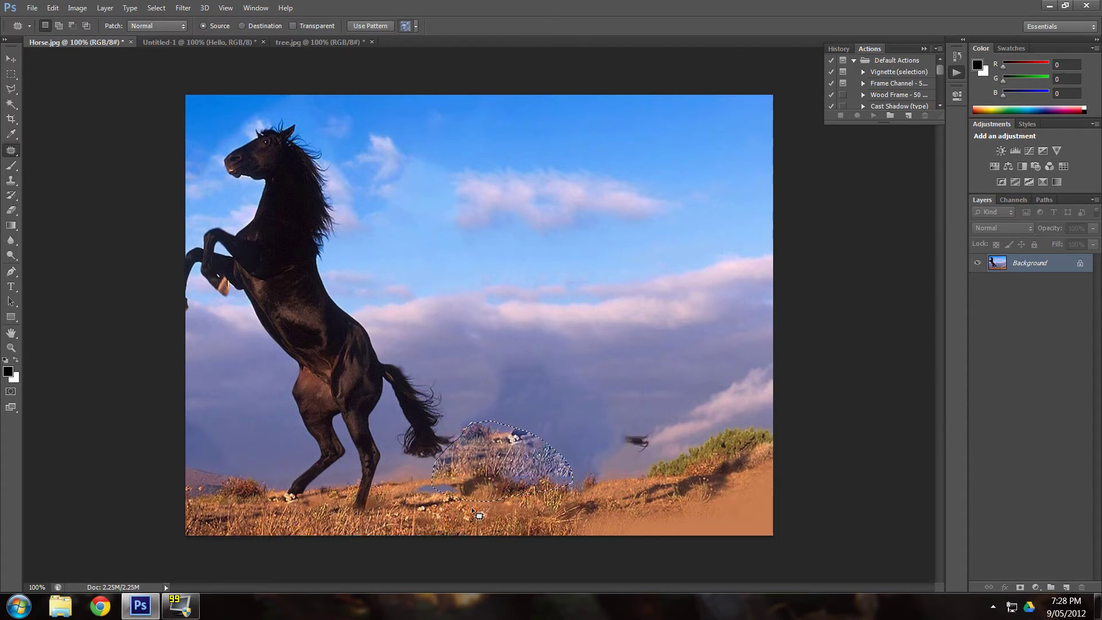
key(ctrl+z)
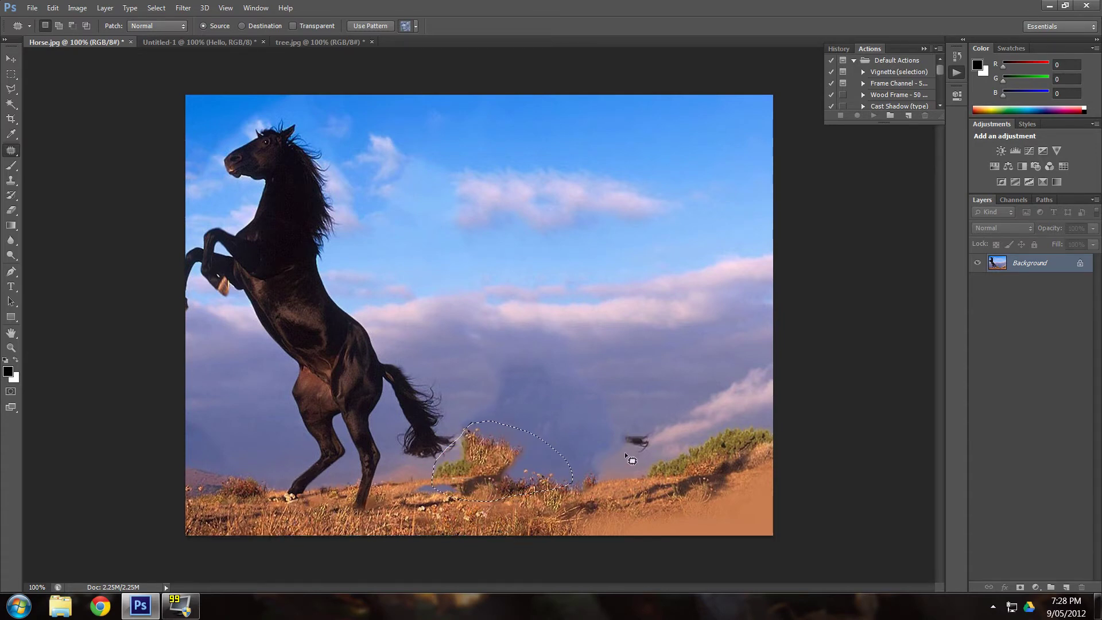
Step: Patch the leftover tail fragment and the stray bush beside the horse's tail with clean sky, then deselect
click(630, 469)
mouse_move(649, 460)
mouse_down()
mouse_move(602, 456)
mouse_move(638, 468)
mouse_move(643, 421)
mouse_move(617, 419)
mouse_move(654, 250)
mouse_move(683, 193)
mouse_up()
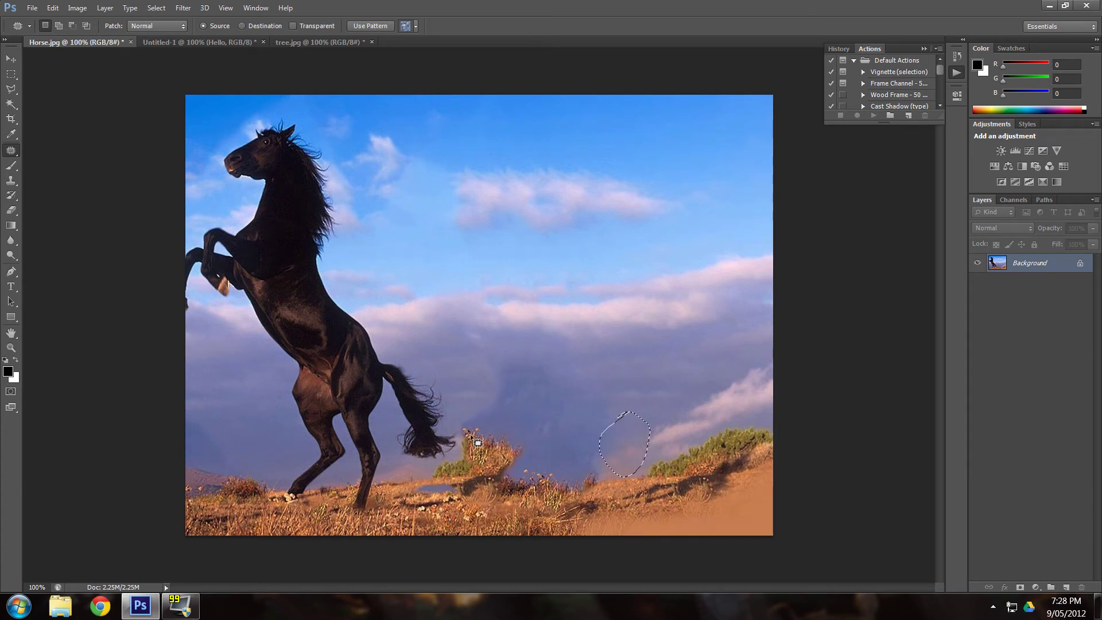
mouse_move(480, 427)
mouse_down()
mouse_move(437, 472)
mouse_move(486, 491)
mouse_move(510, 464)
mouse_move(494, 424)
mouse_move(465, 426)
mouse_up()
drag(474, 472, 436, 133)
key(ctrl+d)
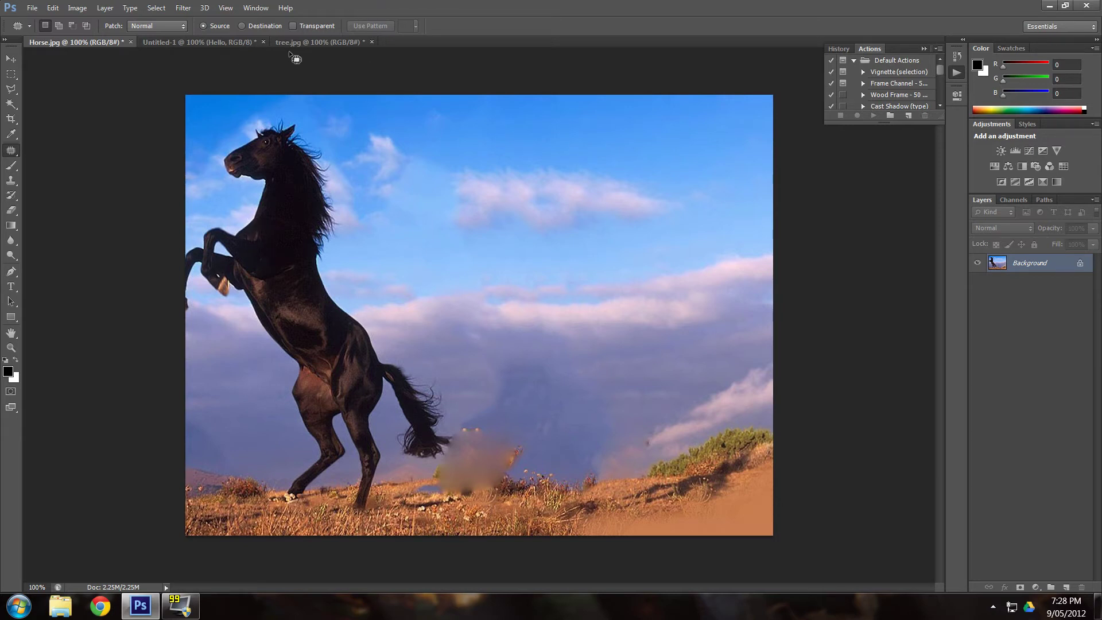
Step: Switch to tree.jpg and start the Field Blur filter on it
click(305, 42)
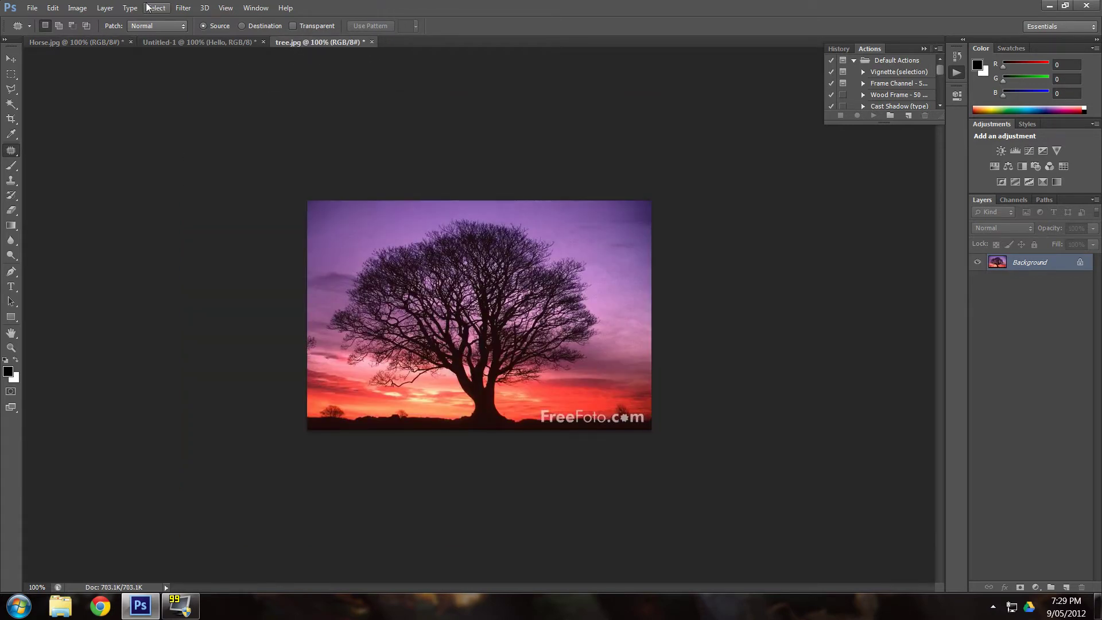
click(183, 8)
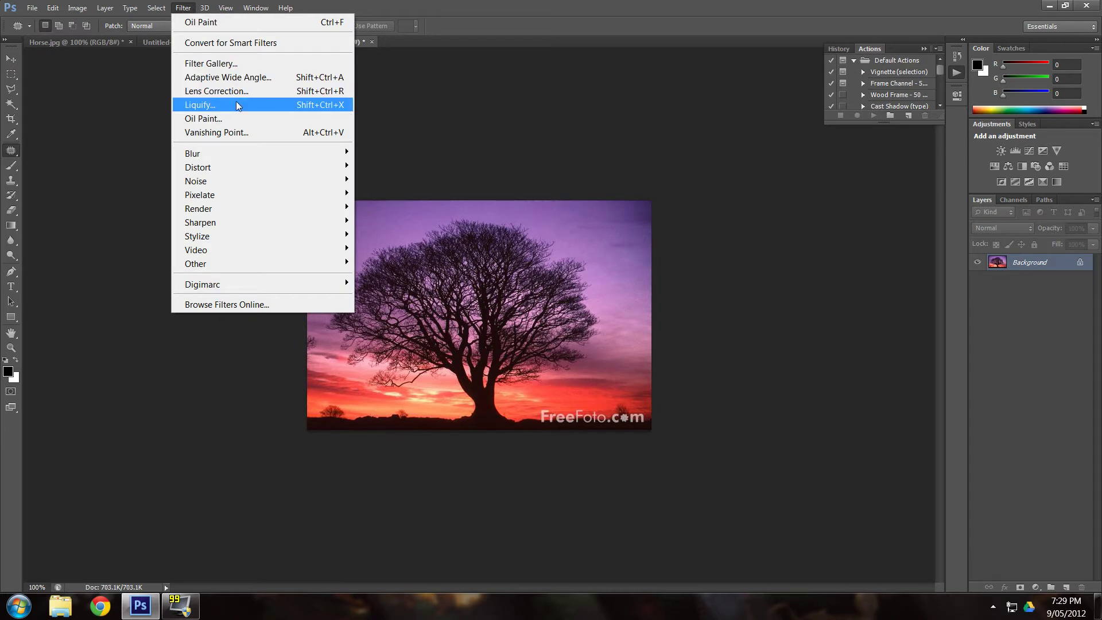
mouse_move(284, 157)
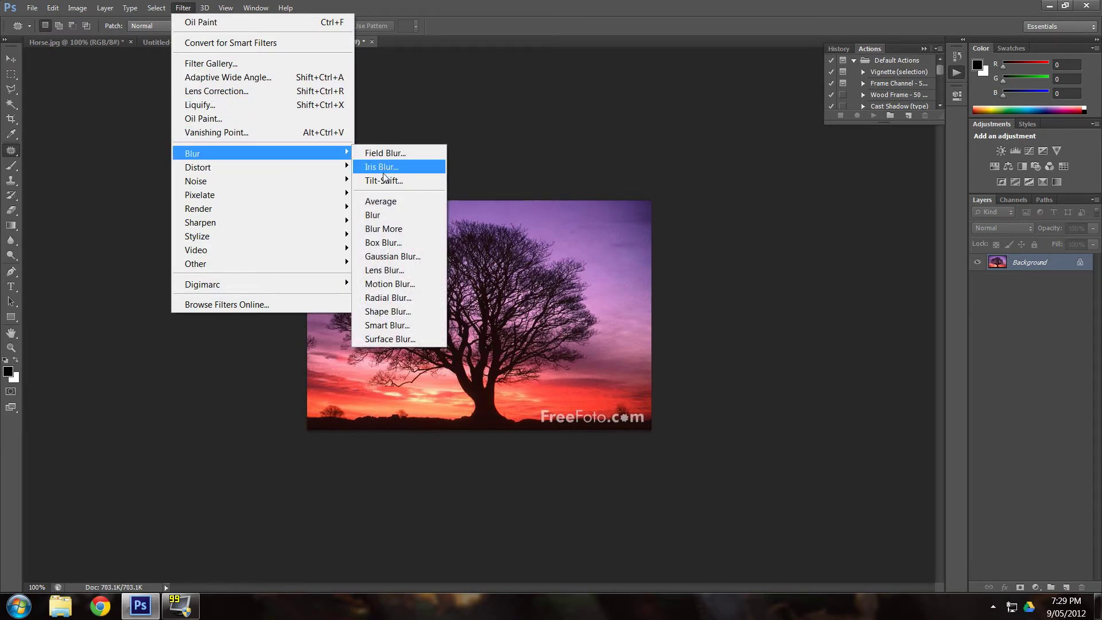
click(384, 152)
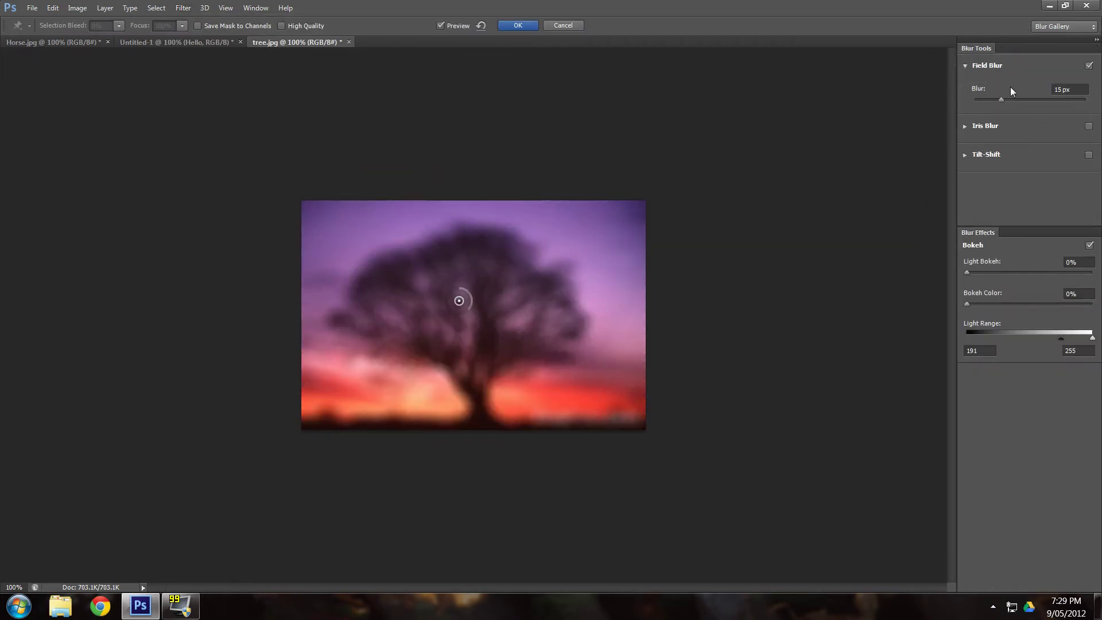
Step: Try different Field Blur strengths on the tree, ending at 11 px, then turn Field Blur off
click(998, 99)
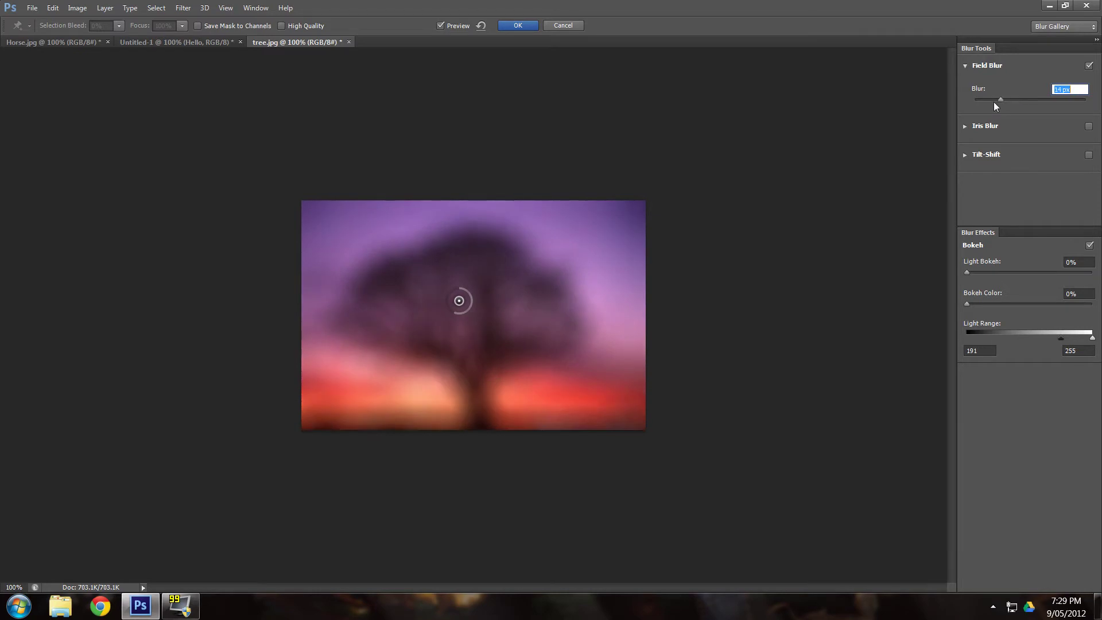
drag(994, 102, 981, 102)
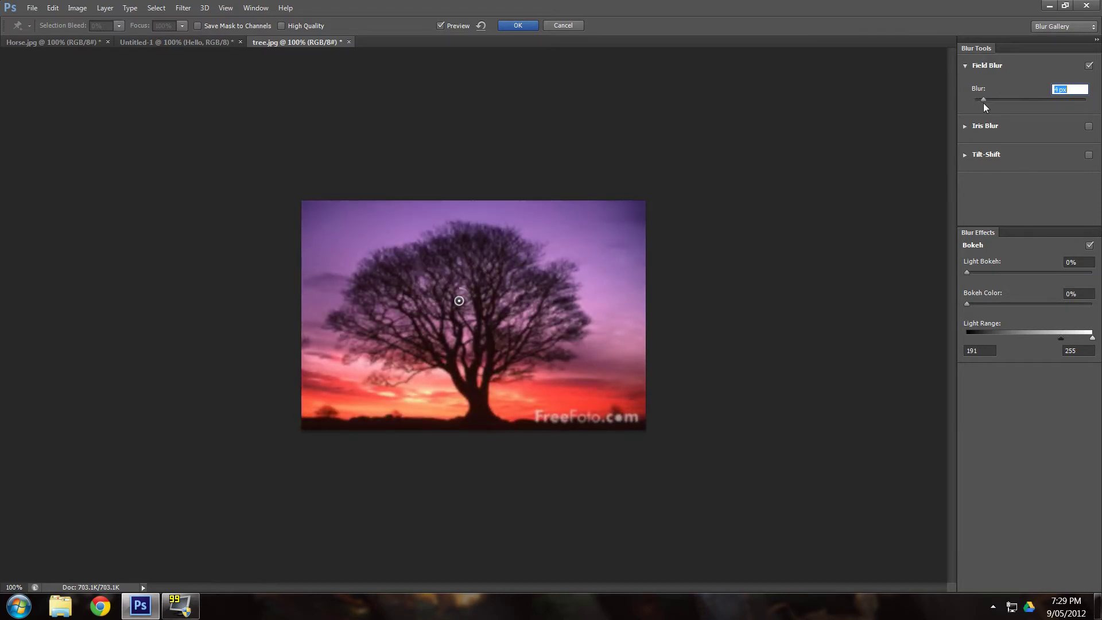
drag(985, 102, 998, 102)
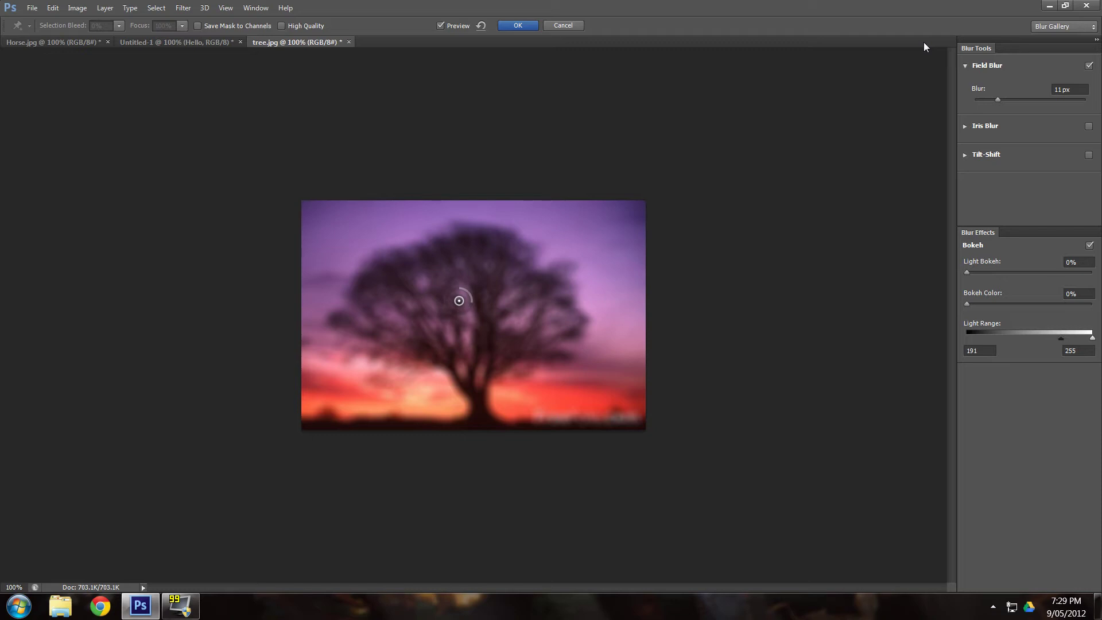
click(1089, 66)
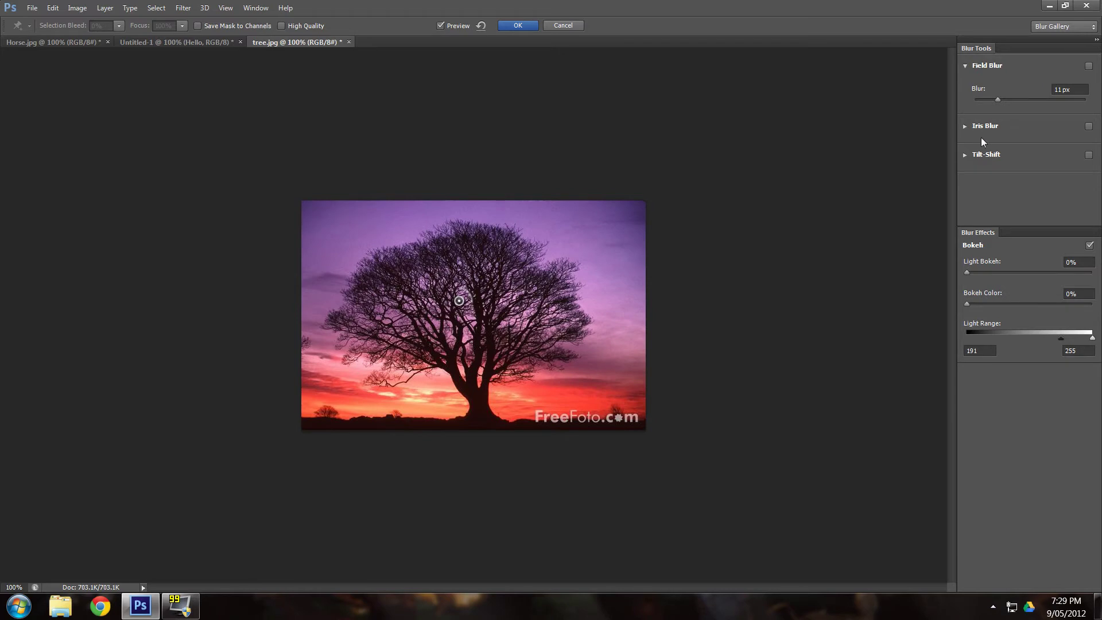
Step: Enable Iris Blur and reshape its focus area into a wide rounded rectangle covering most of the tree
click(964, 127)
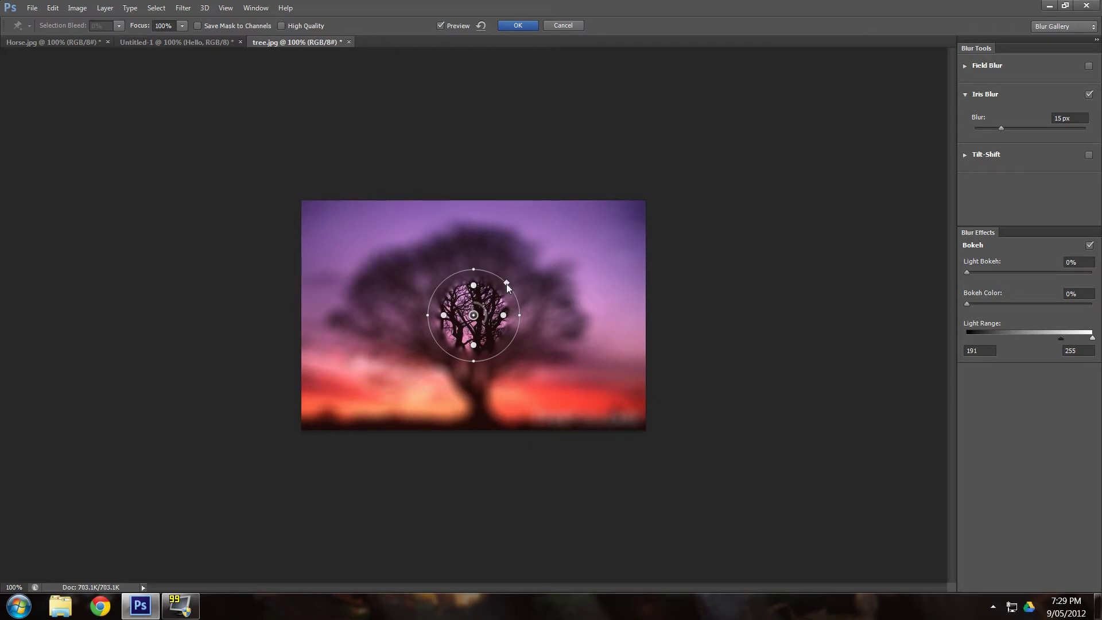
drag(505, 287, 536, 276)
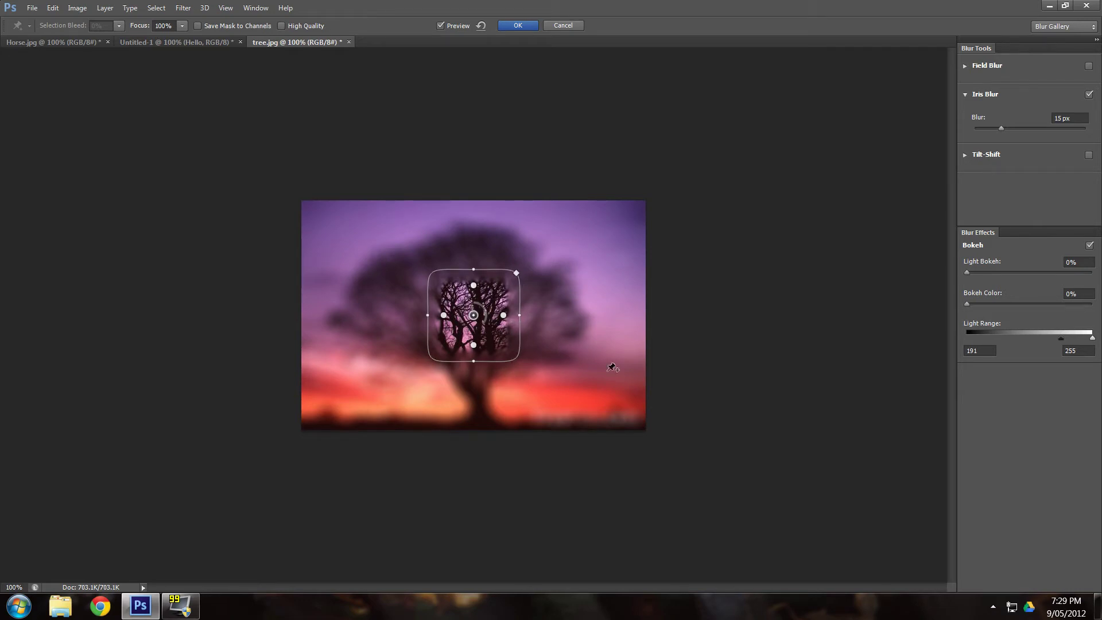
mouse_move(504, 314)
mouse_down()
mouse_move(519, 321)
mouse_move(502, 319)
mouse_up()
drag(515, 273, 528, 242)
drag(528, 310, 670, 316)
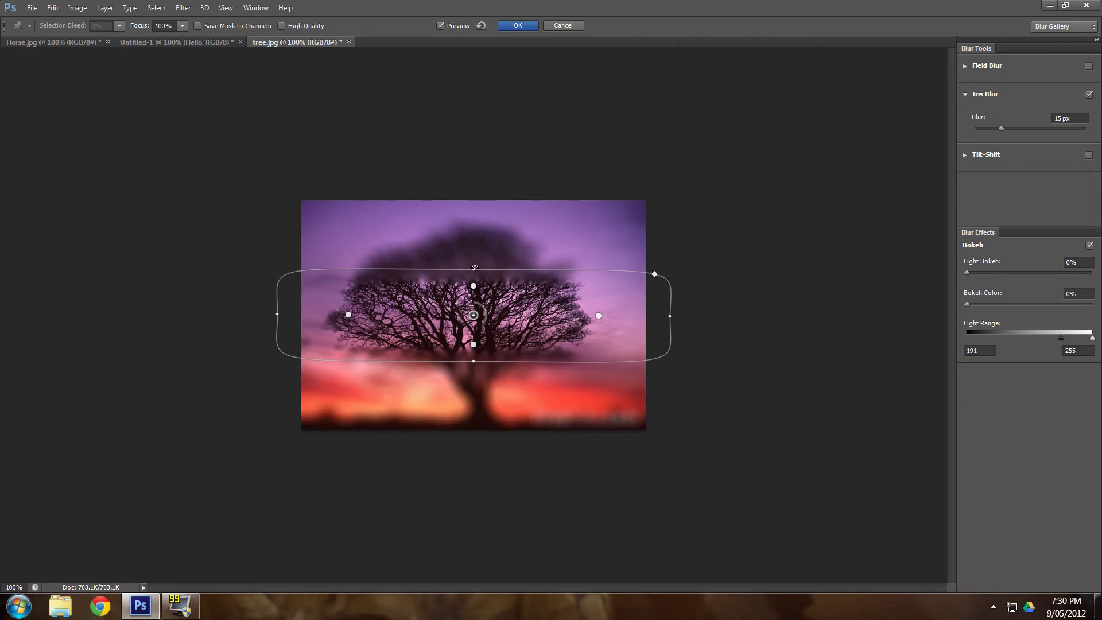
drag(475, 268, 476, 214)
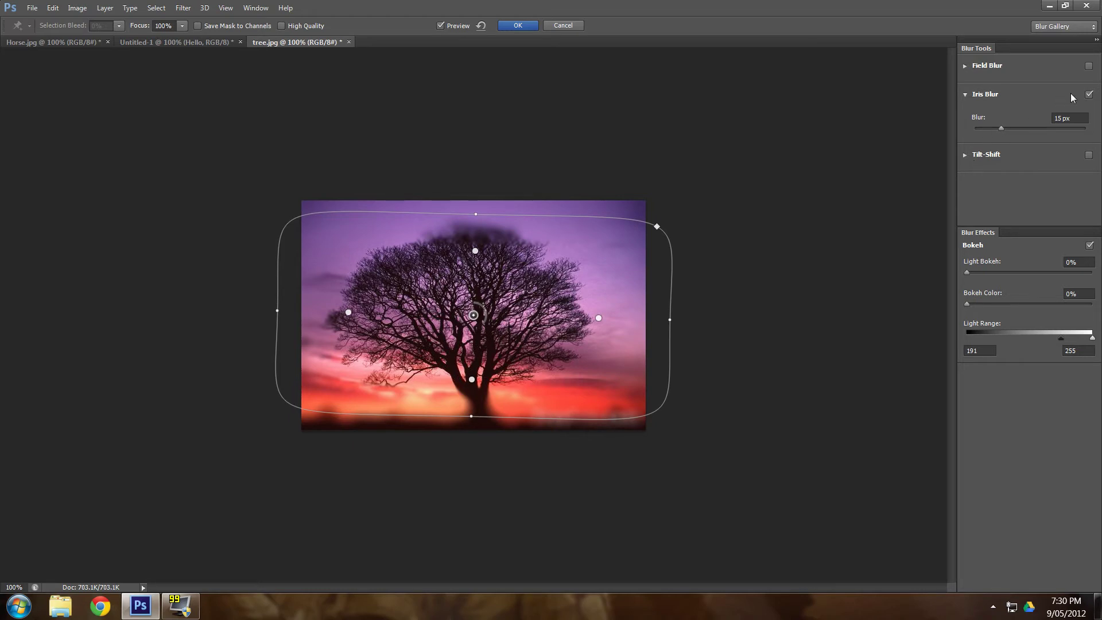
Step: Try adding Tilt-Shift on top of Iris Blur, then turn Tilt-Shift off and return to the Iris Blur settings
click(964, 154)
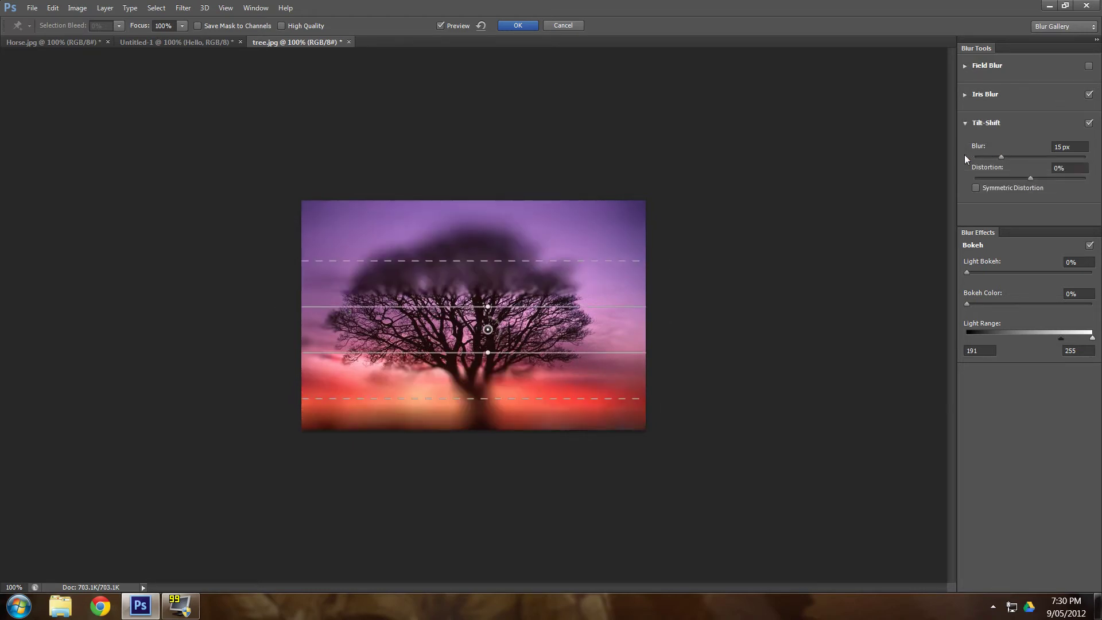
click(1089, 95)
click(1089, 124)
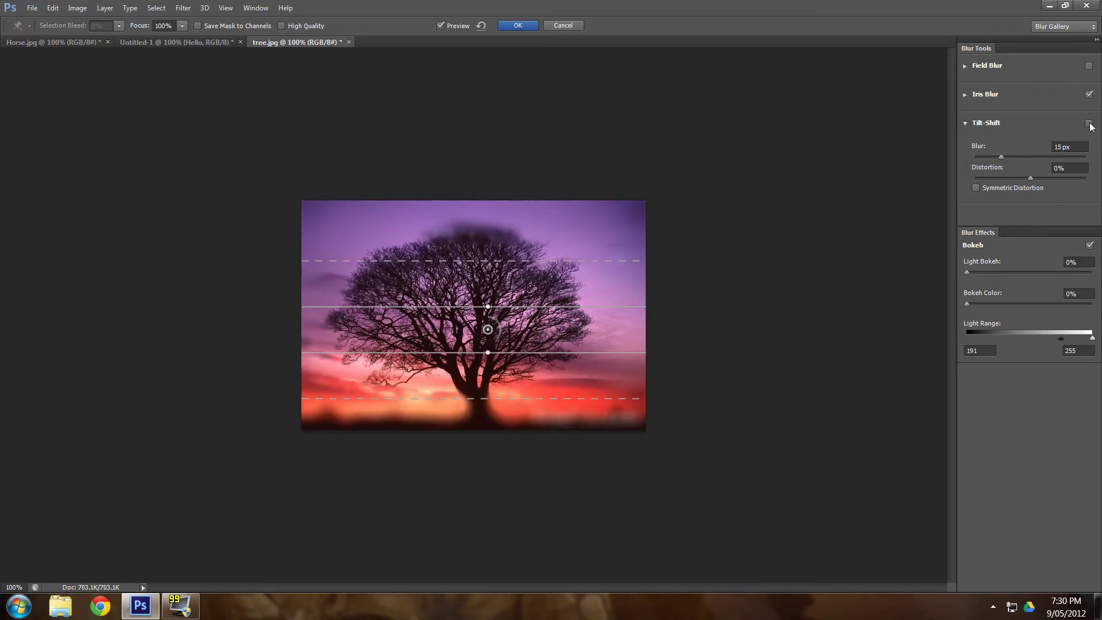
click(988, 94)
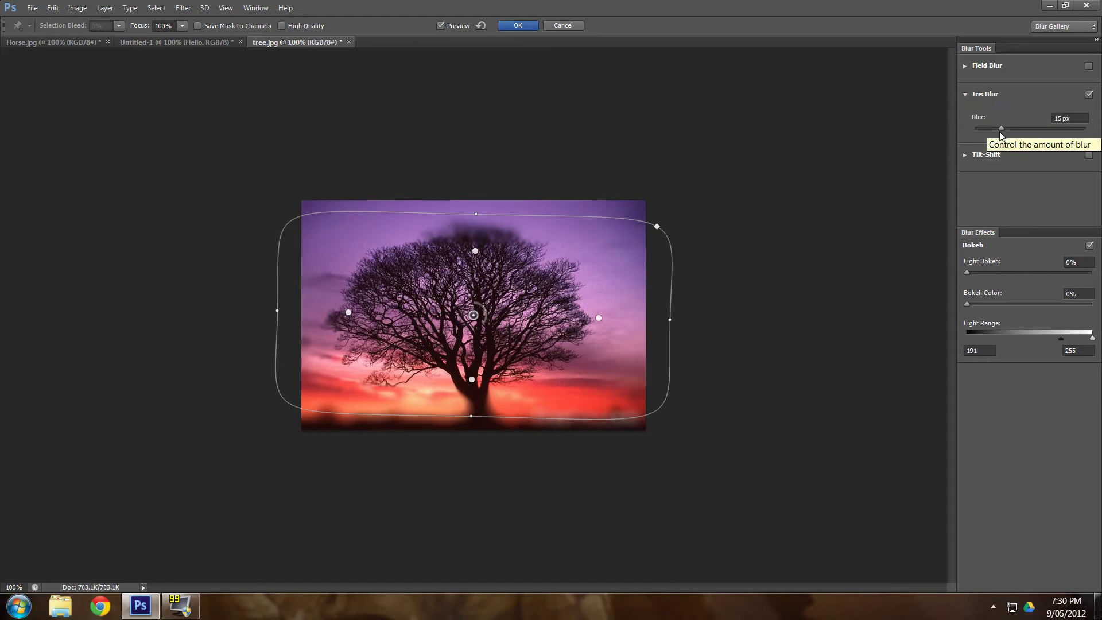
Step: Replace Iris Blur with Tilt-Shift, lay its widened focus band diagonally across the tree, and set the blur to 47 px
click(1092, 97)
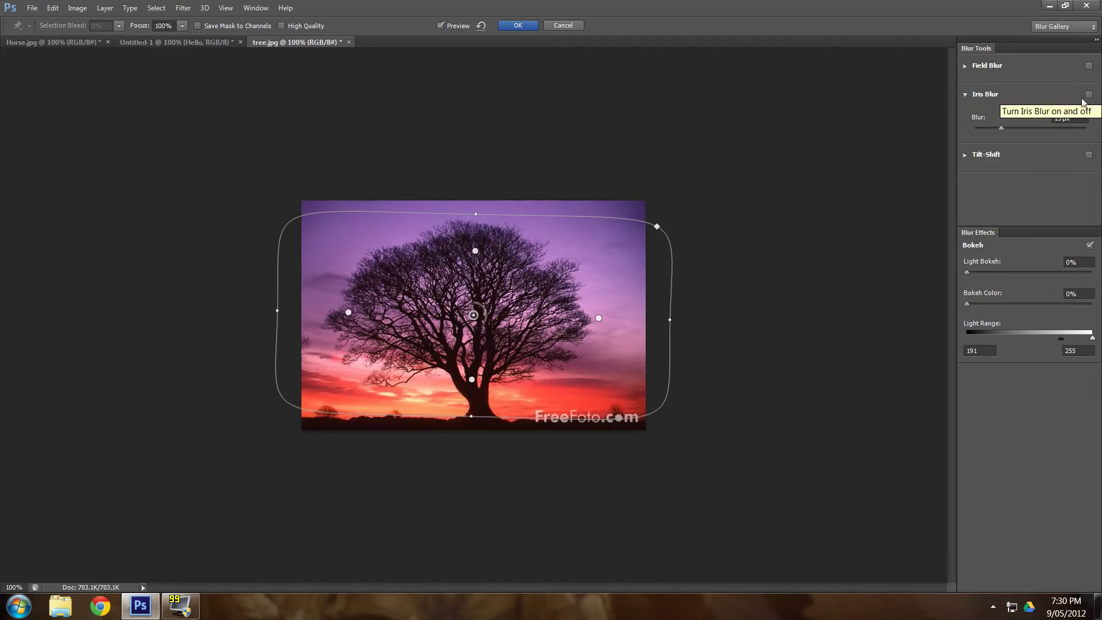
click(998, 157)
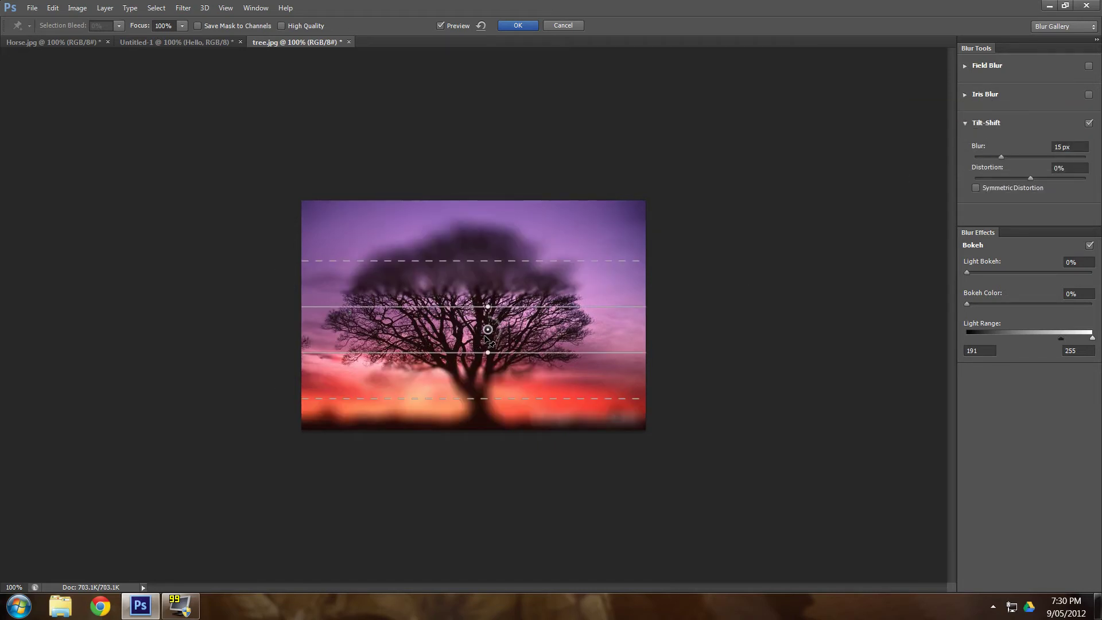
drag(488, 331, 469, 295)
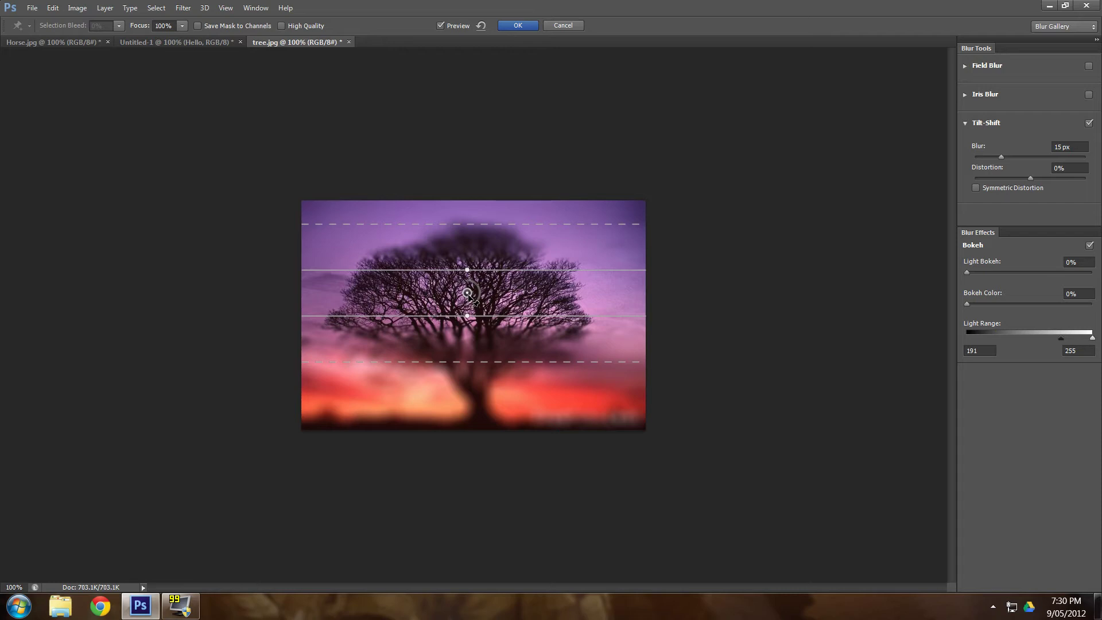
drag(468, 295, 477, 318)
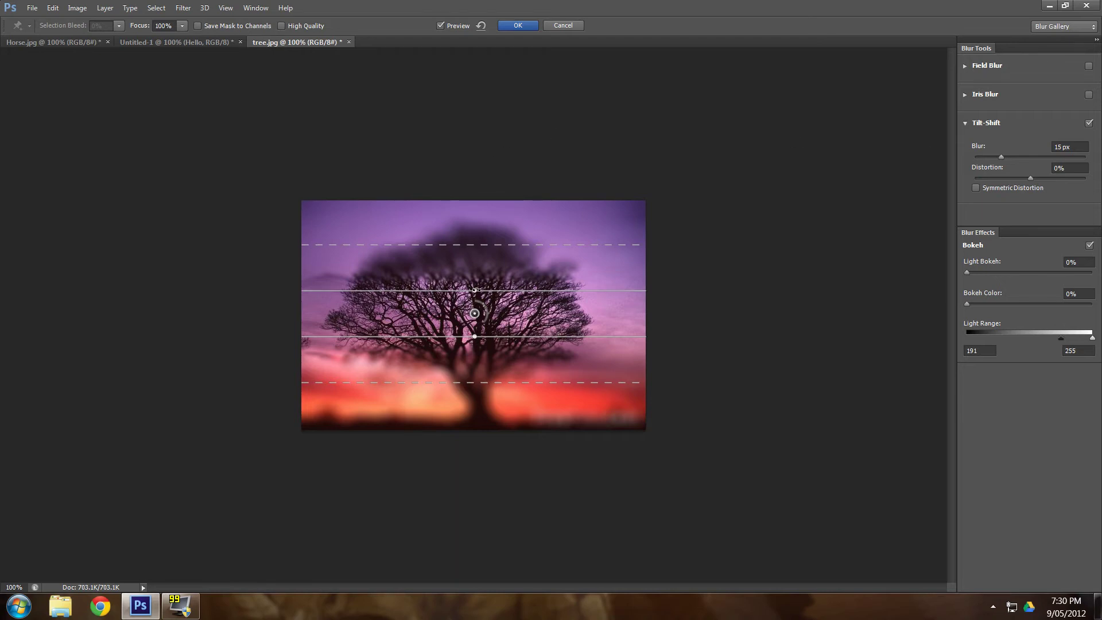
drag(476, 289, 534, 228)
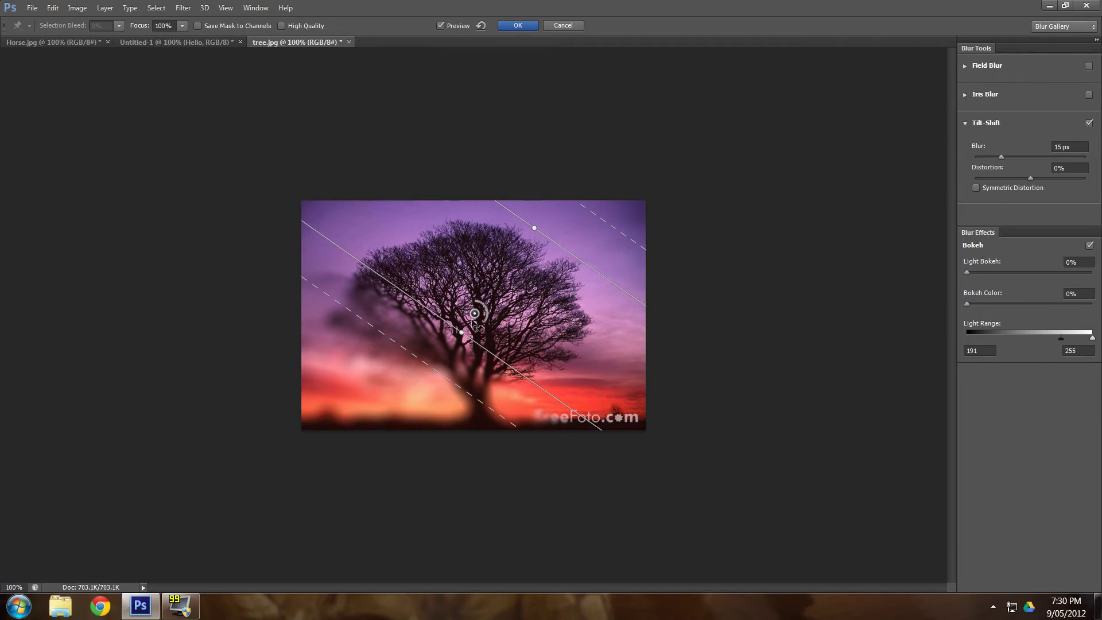
drag(475, 324, 409, 412)
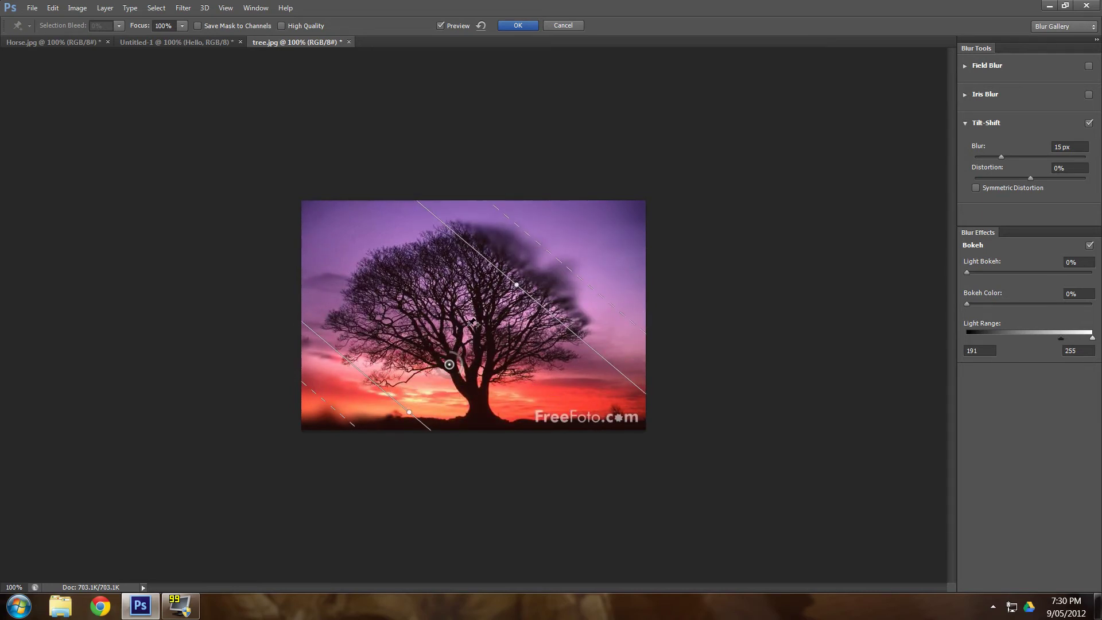
drag(447, 368, 504, 253)
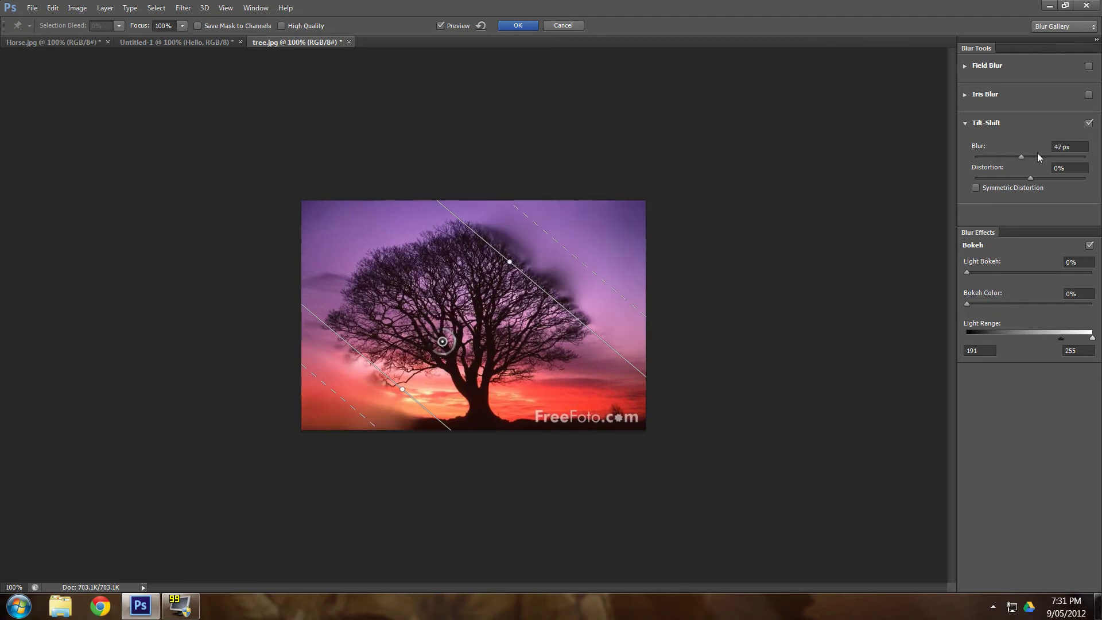
Step: Try the Tilt-Shift distortion at -100% and at 62%, then turn Tilt-Shift off
click(1030, 178)
drag(1052, 182, 970, 192)
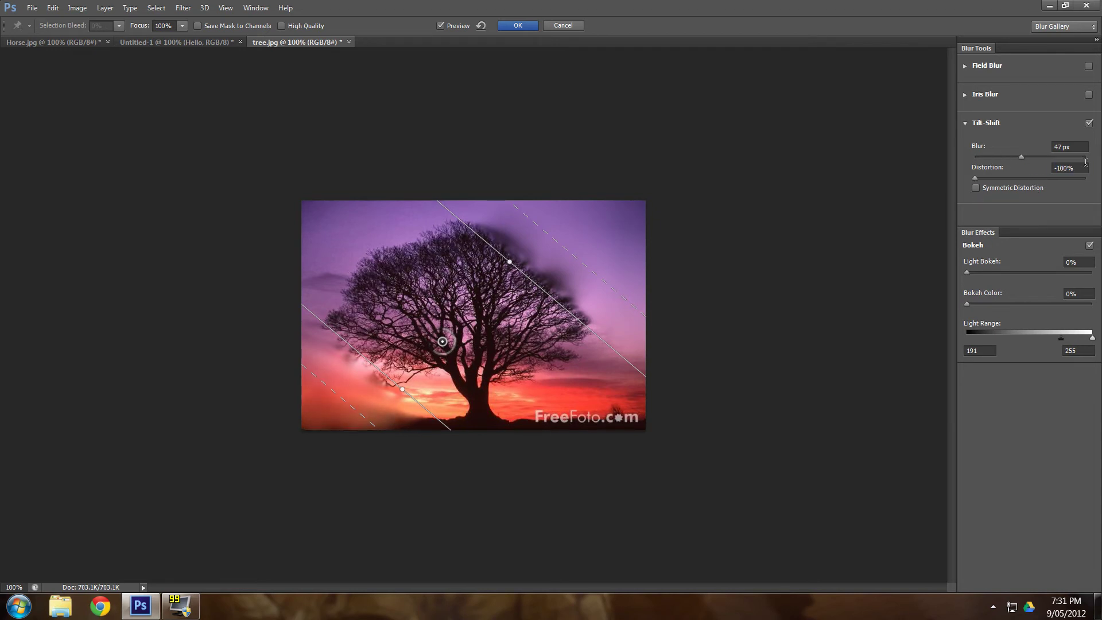
drag(1014, 182, 1064, 181)
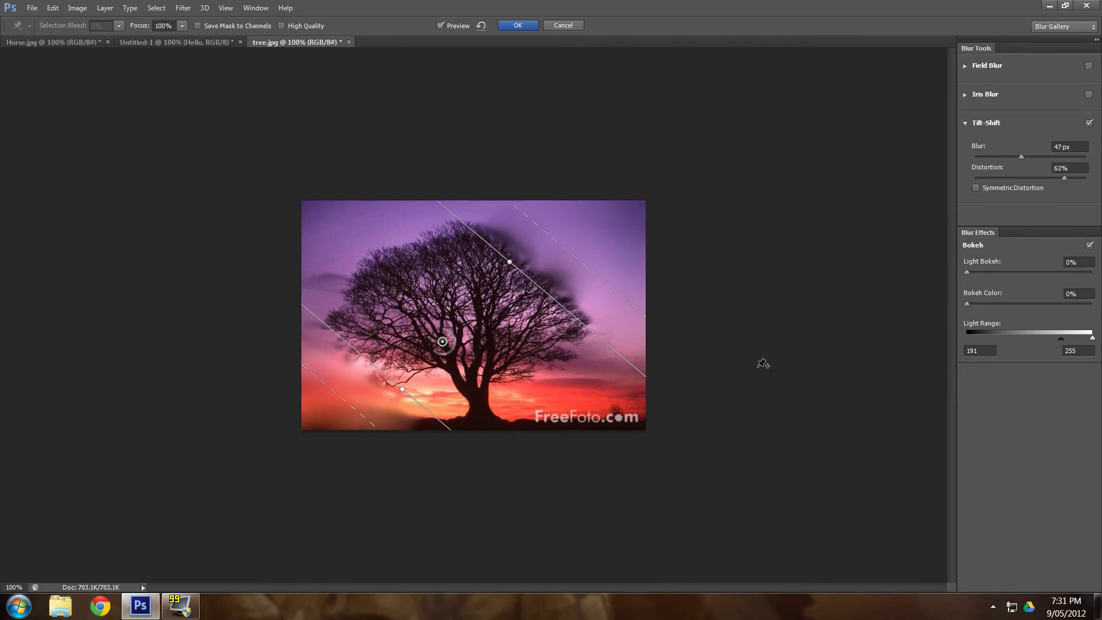
click(1088, 123)
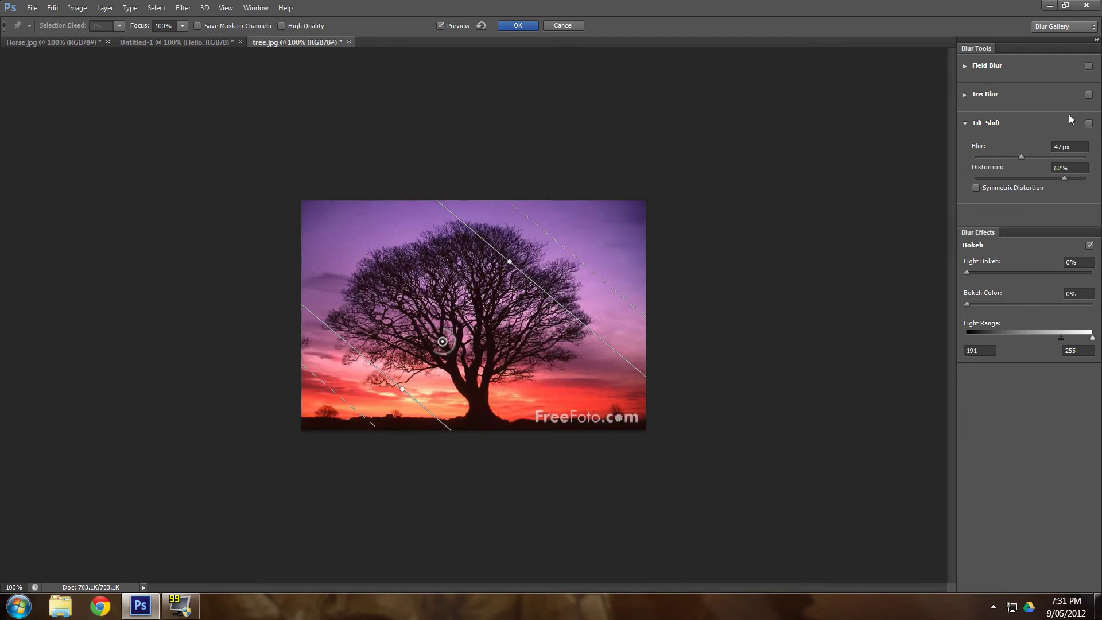
Step: Turn Iris Blur back on and set Bokeh Color to 53% and Light Bokeh to 100%
click(1089, 94)
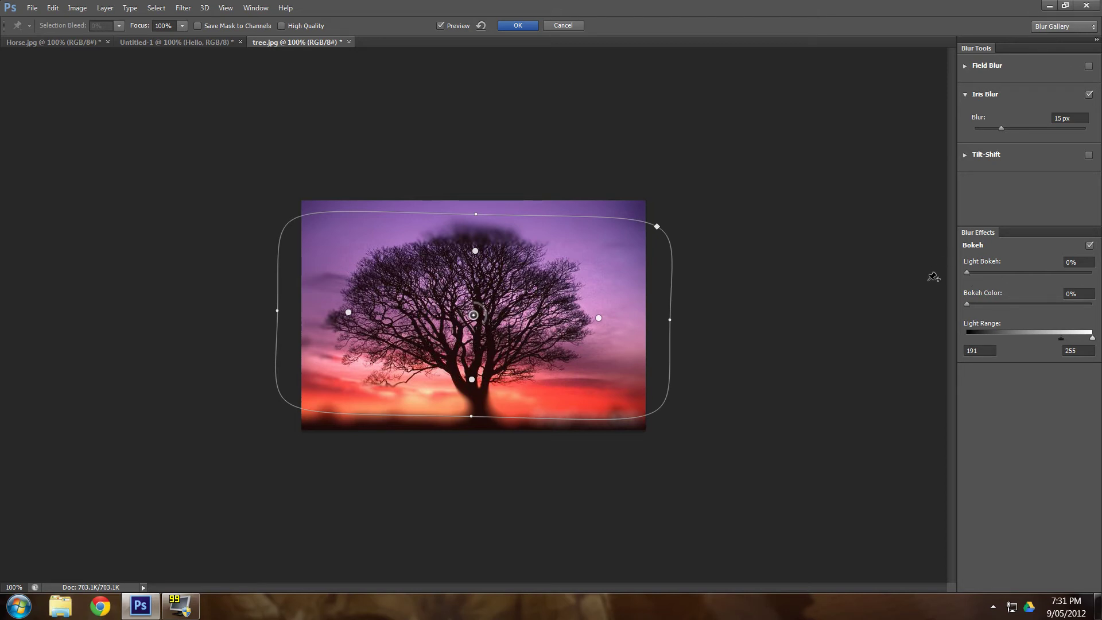
drag(967, 304, 1034, 305)
drag(967, 273, 1092, 274)
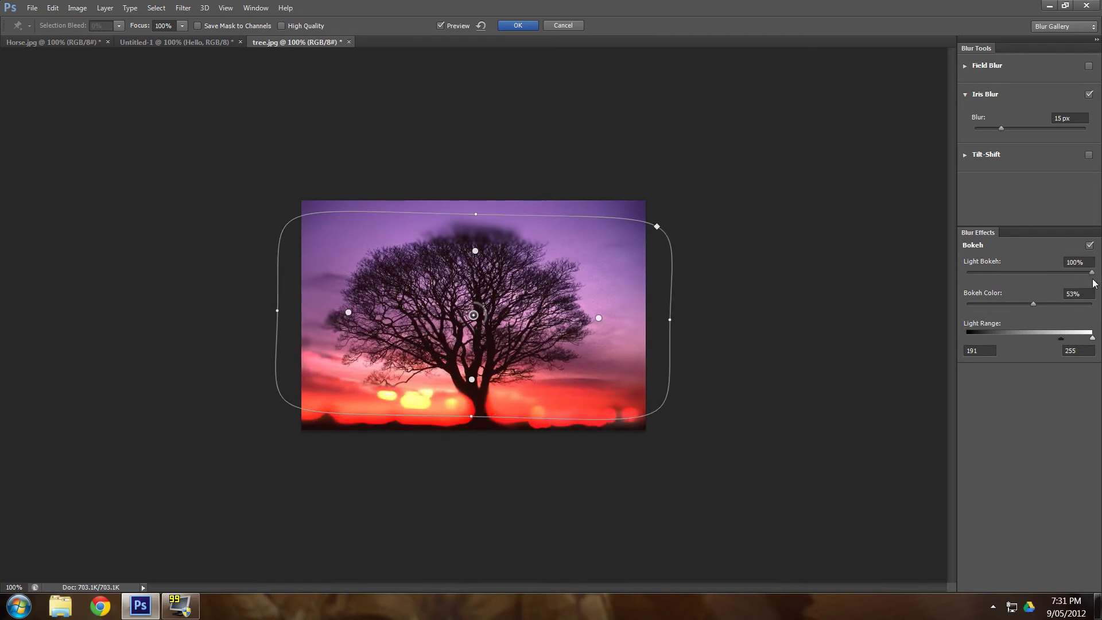
Step: Raise Bokeh Color slightly and apply the Iris Blur to the tree photo
mouse_move(1030, 305)
mouse_down()
mouse_move(1101, 307)
mouse_move(1038, 313)
mouse_up()
click(517, 26)
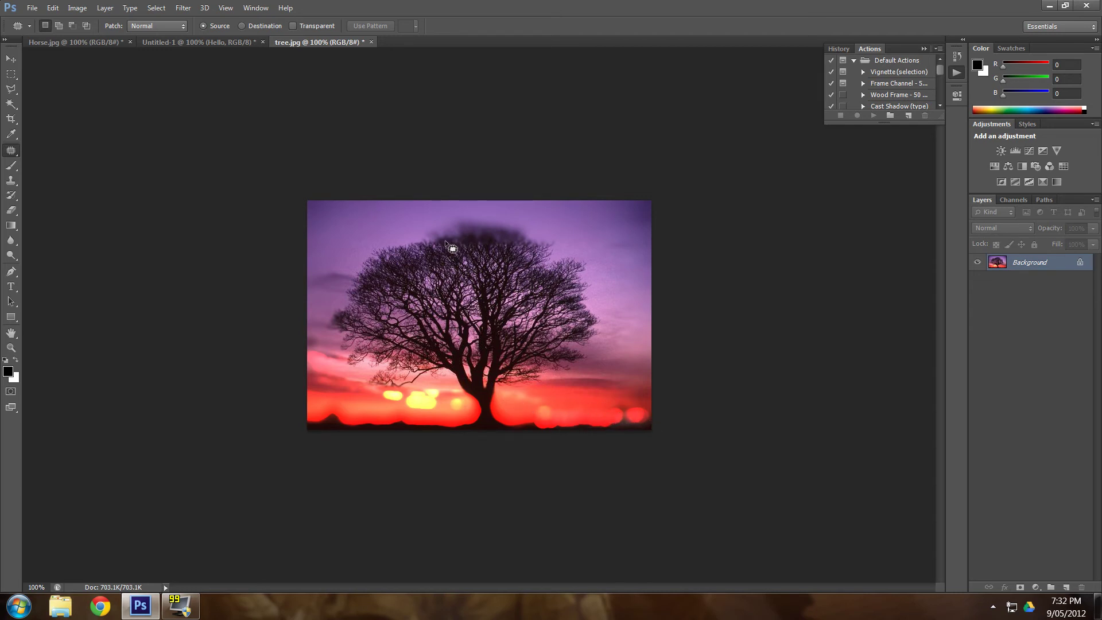
Step: Crop the tree photo to 4 in x 6 in, framing the tree's left part with a white strip above the sky
click(8, 76)
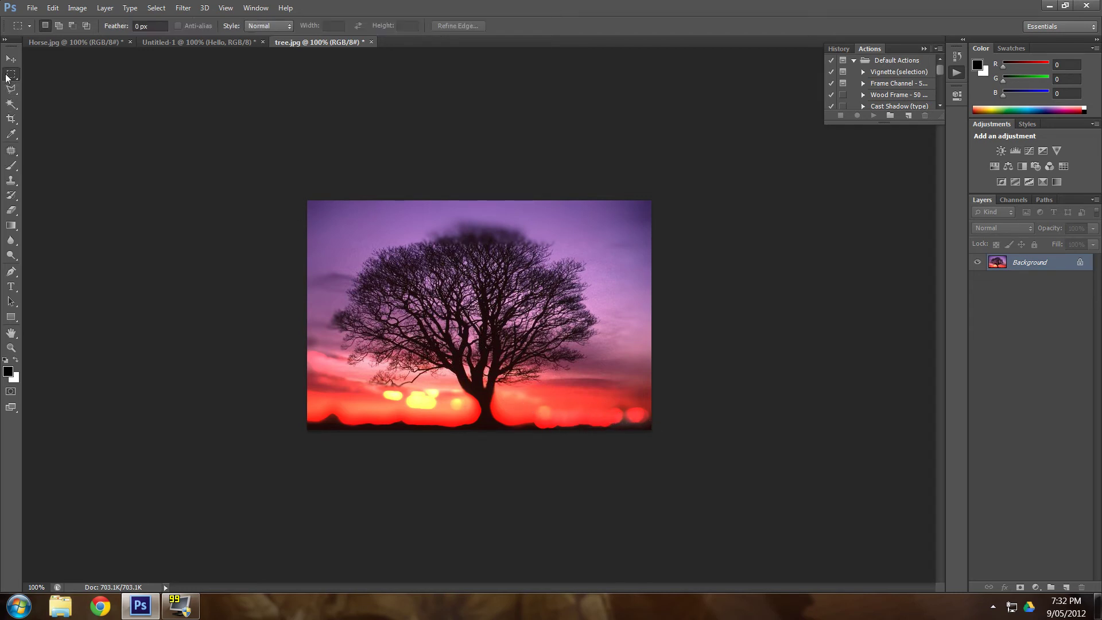
click(11, 119)
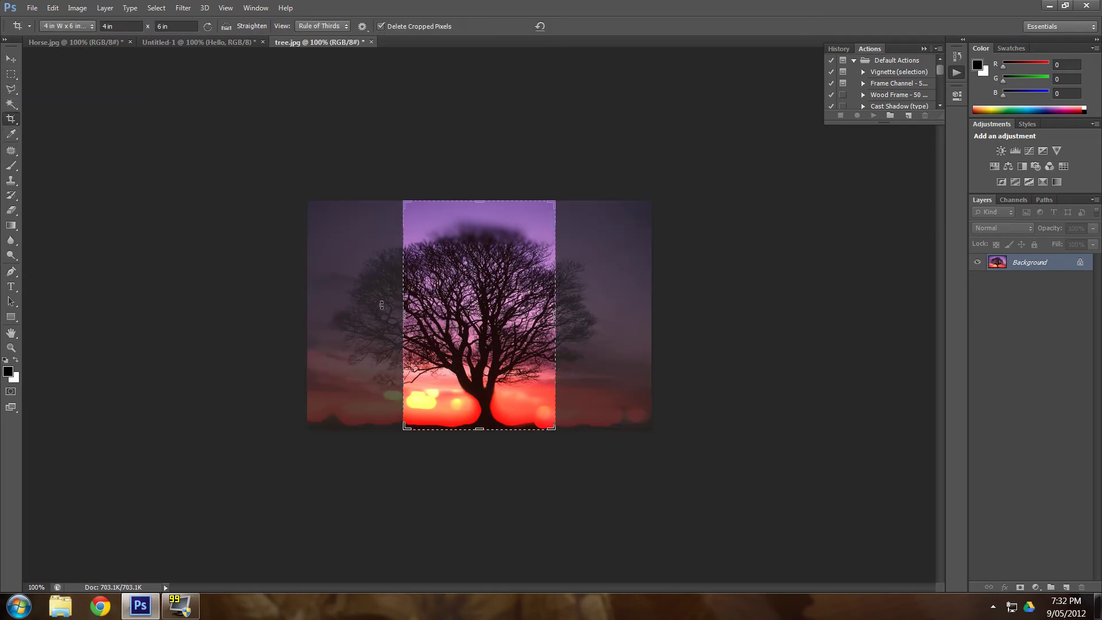
drag(401, 314, 362, 317)
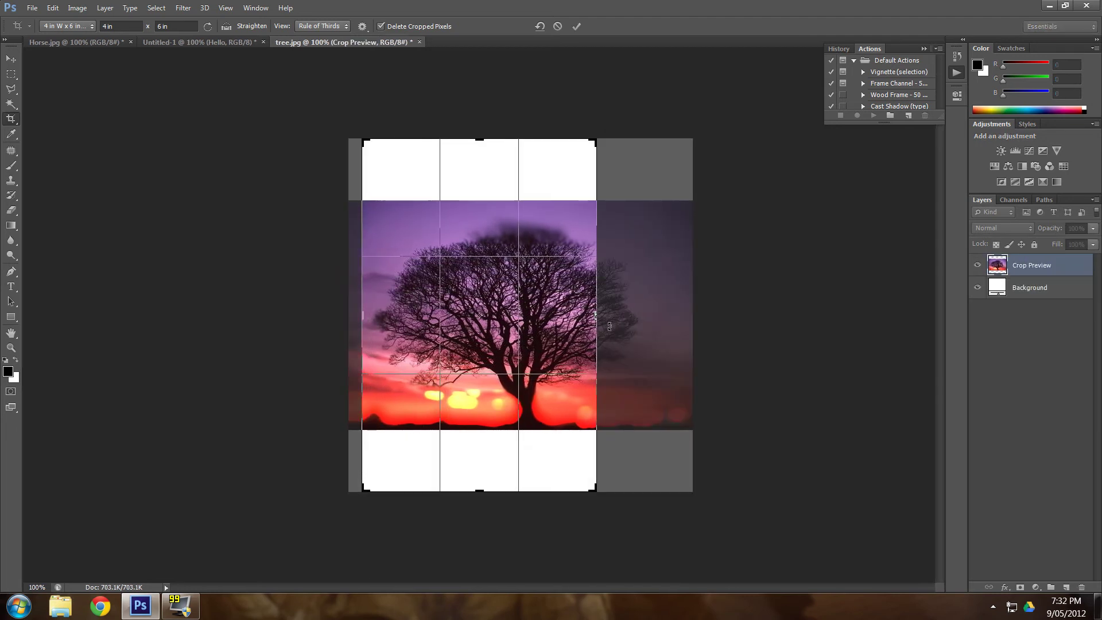
drag(592, 319, 632, 317)
drag(485, 542, 481, 487)
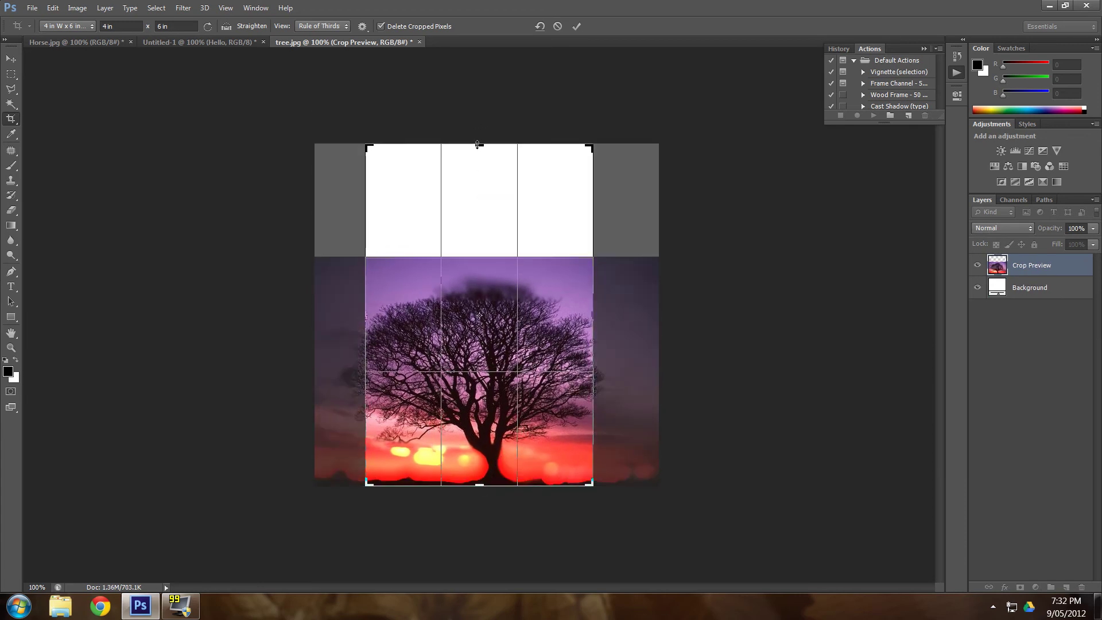
drag(477, 144, 481, 201)
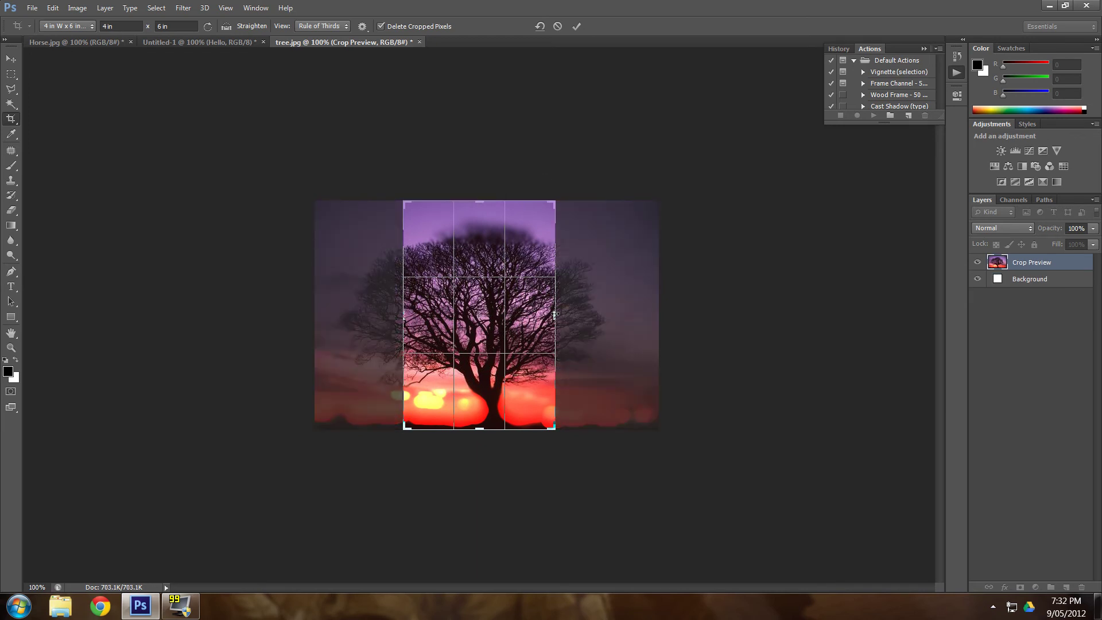
mouse_move(555, 314)
mouse_down()
mouse_move(568, 316)
mouse_move(558, 316)
mouse_up()
mouse_move(552, 314)
mouse_down()
mouse_move(568, 305)
mouse_move(560, 315)
mouse_up()
drag(482, 330, 521, 361)
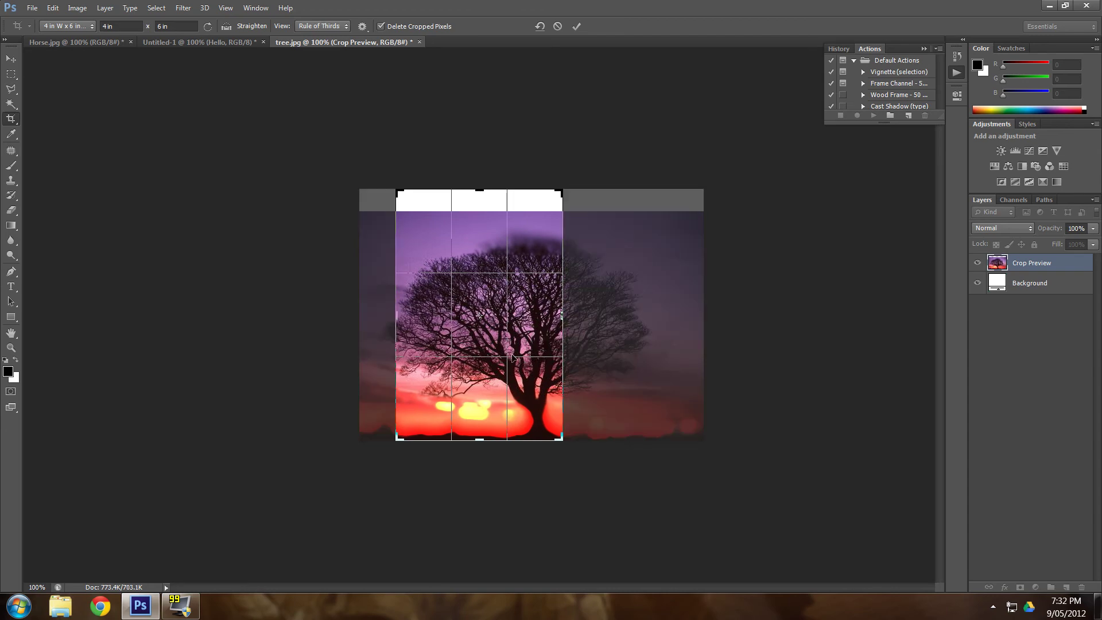
key(Return)
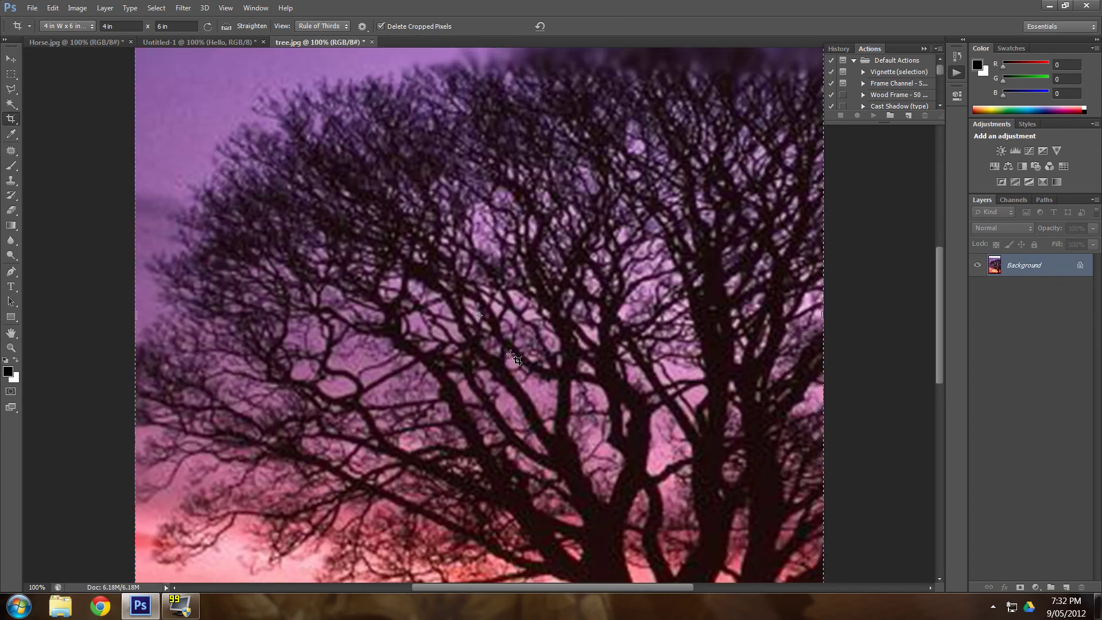
Step: Select the picture area below the white strip with the Rectangular Marquee tool
click(11, 348)
alt+click(372, 366)
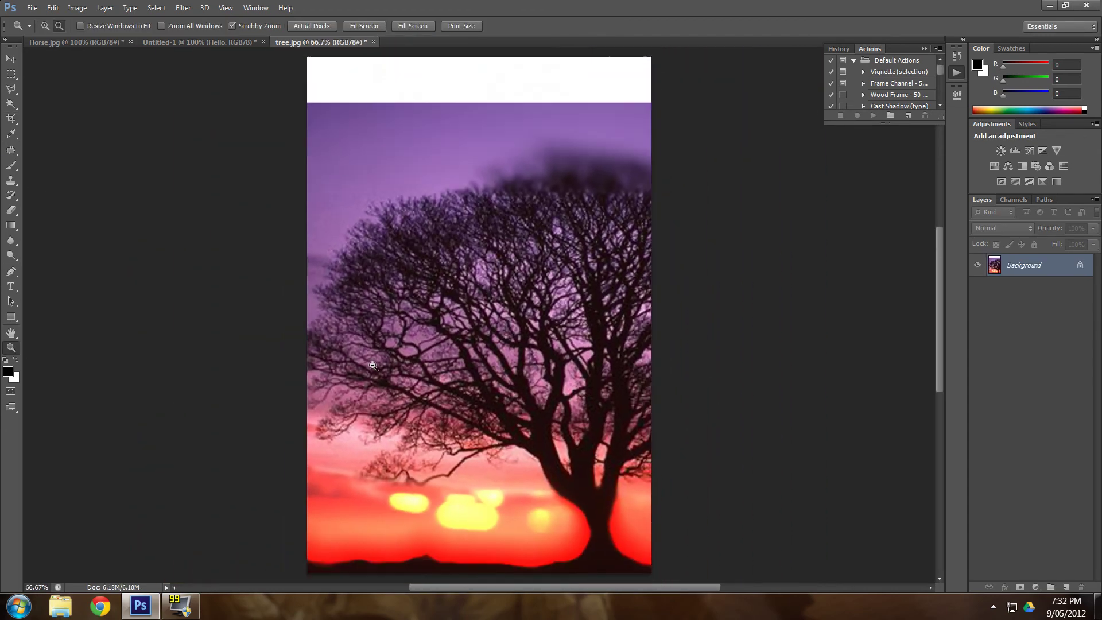
alt+click(373, 365)
alt+click(372, 365)
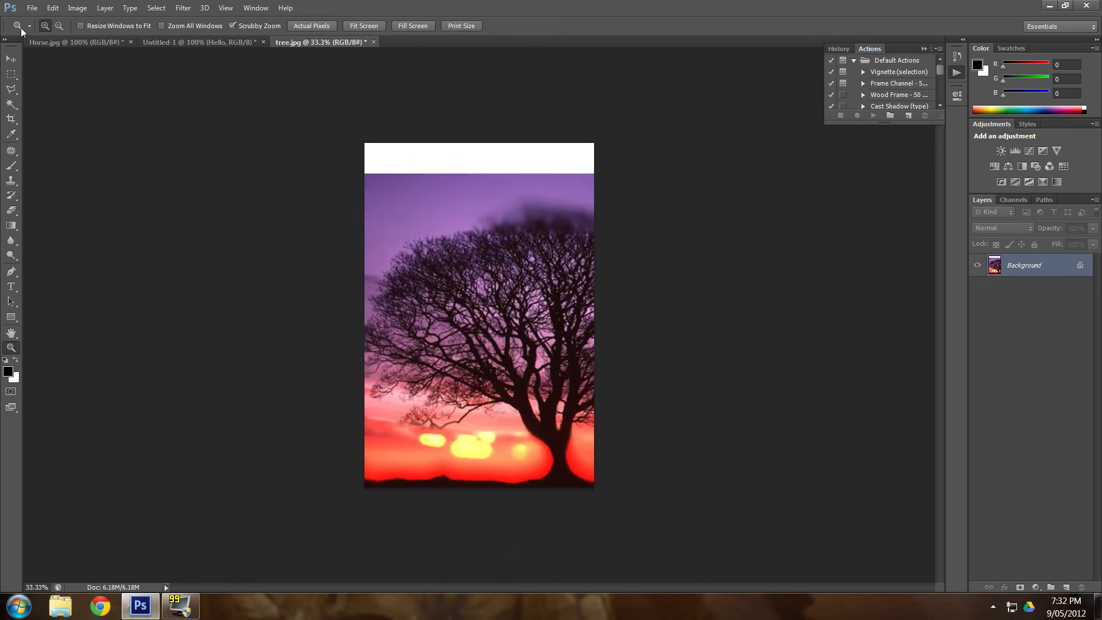
click(11, 74)
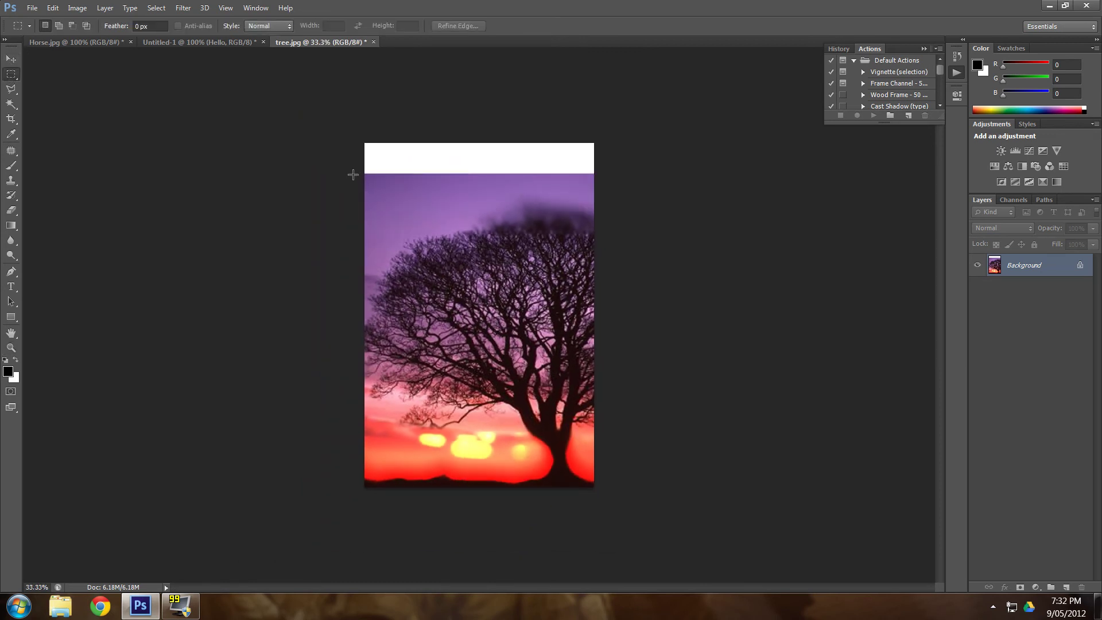
drag(353, 175, 630, 497)
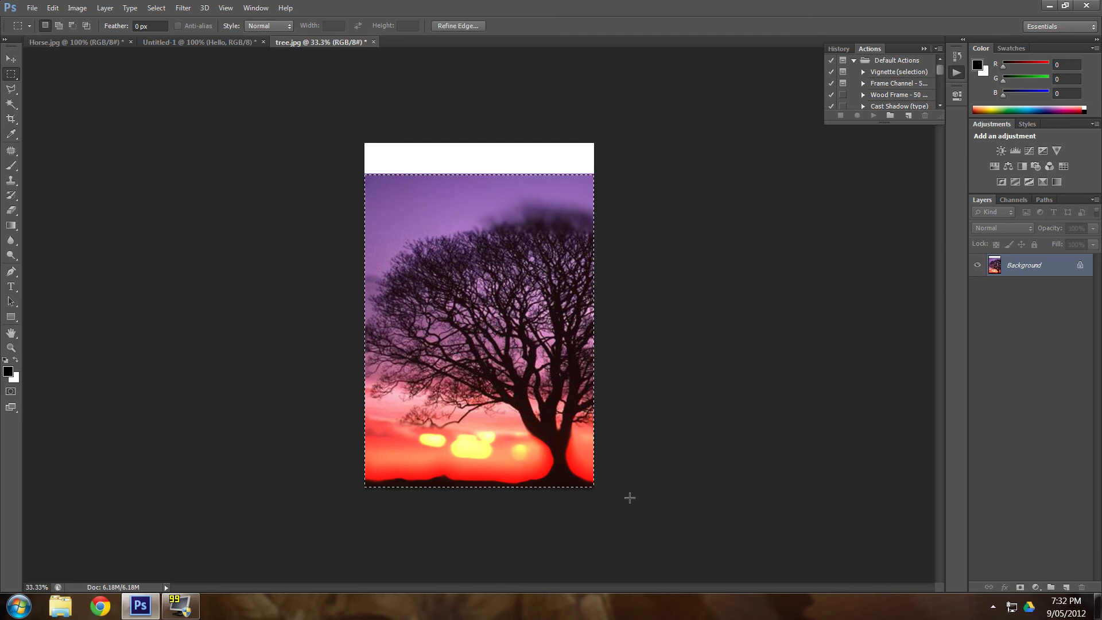
Step: Copy the selected tree picture and paste it into Untitled-1
click(94, 44)
click(159, 43)
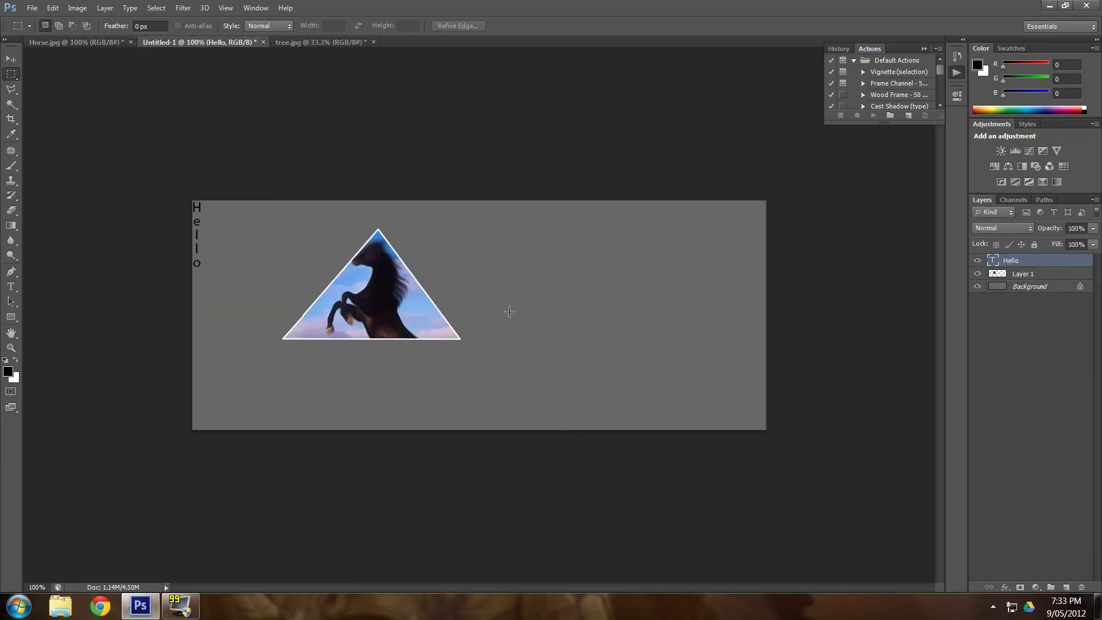
key(ctrl+v)
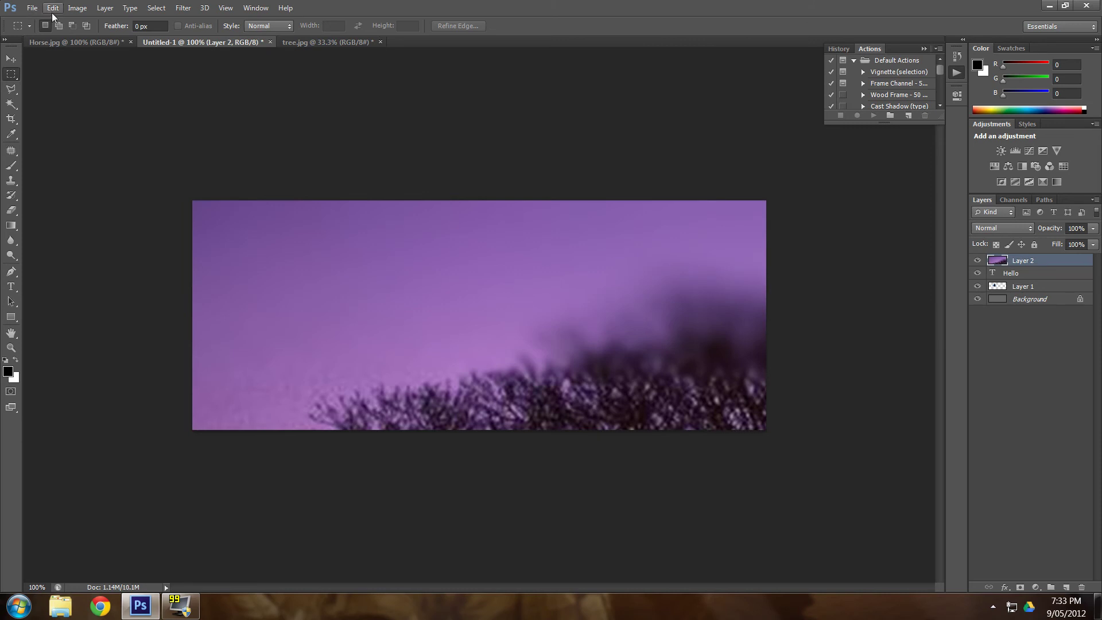
Step: Scale the pasted tree picture down to nearly the canvas height and place it beside the horse triangle
click(52, 10)
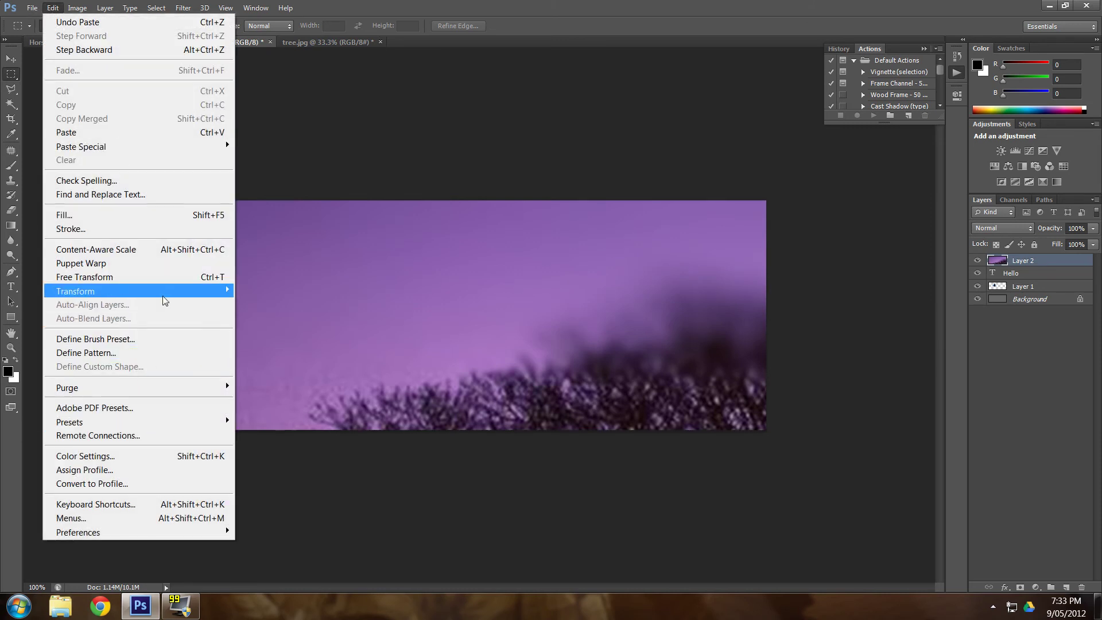
mouse_move(166, 292)
click(256, 312)
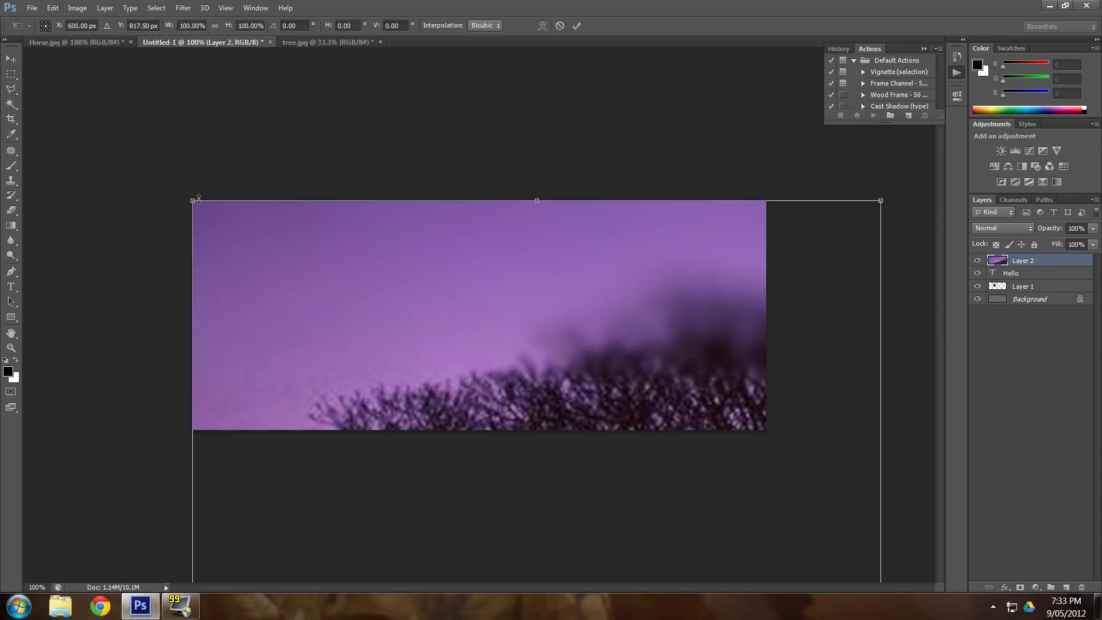
drag(188, 199, 770, 493)
drag(780, 537, 544, 222)
key(Return)
Step: Move the tree picture so it overlaps the horse triangle, and place its layer below Layer 1
click(11, 74)
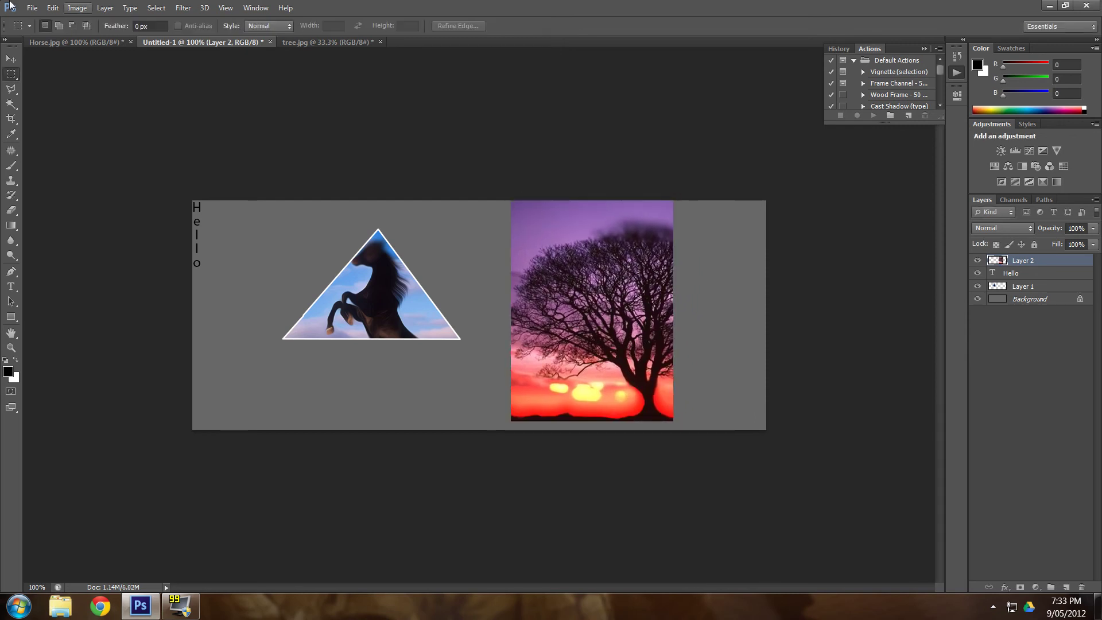
click(11, 59)
drag(611, 332, 506, 341)
drag(1022, 266, 1028, 290)
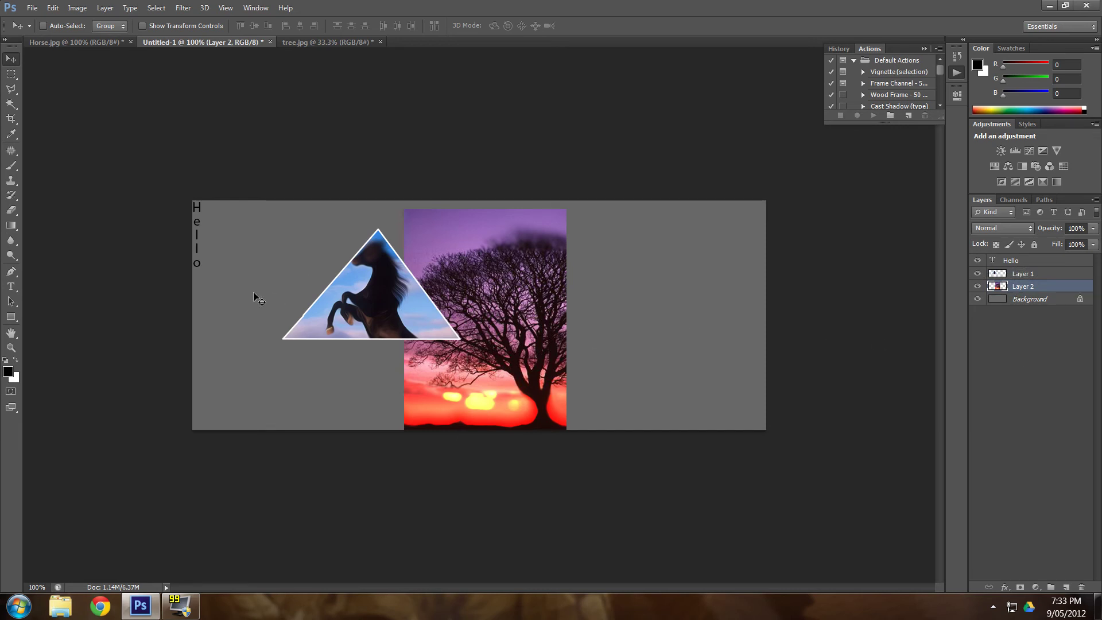
Step: Activate the Horizontal Type tool and select the Hello text layer
click(11, 292)
right_click(12, 294)
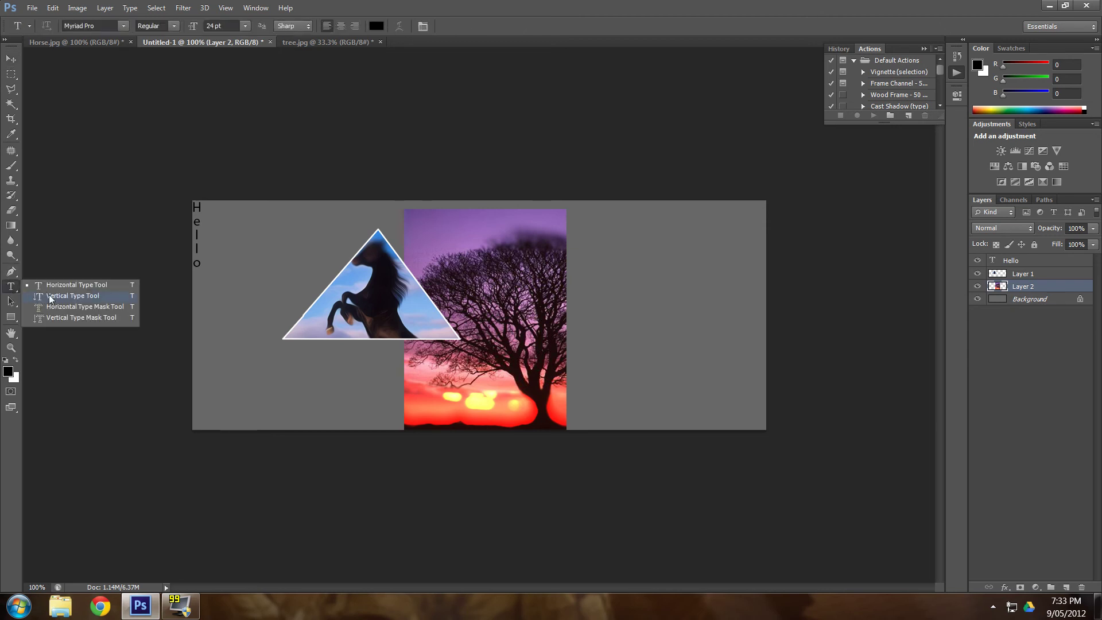
click(14, 291)
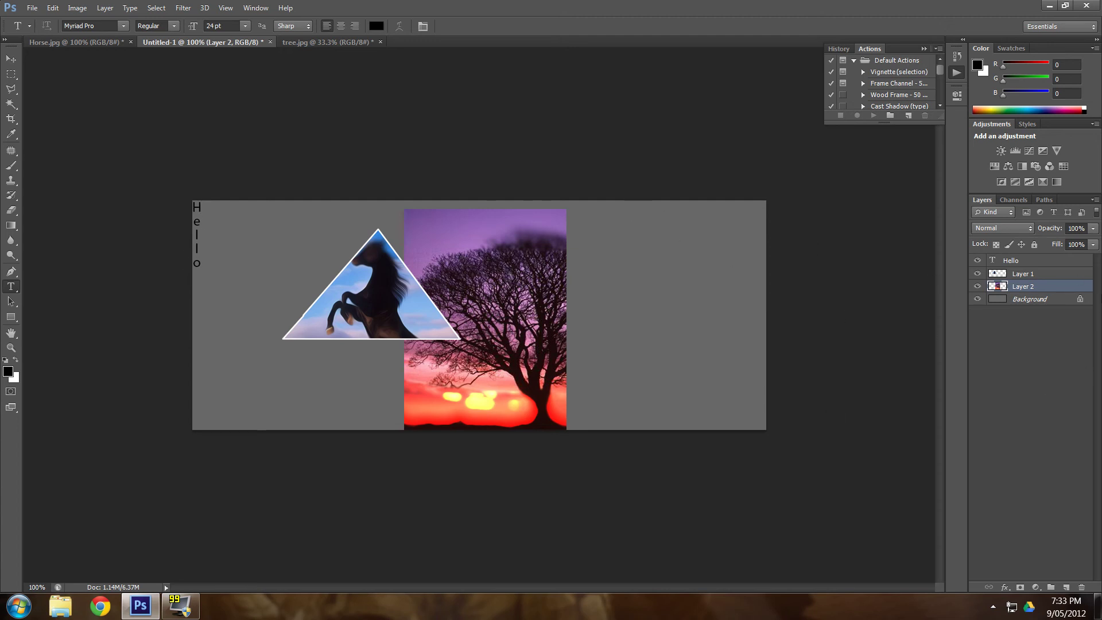
click(1019, 261)
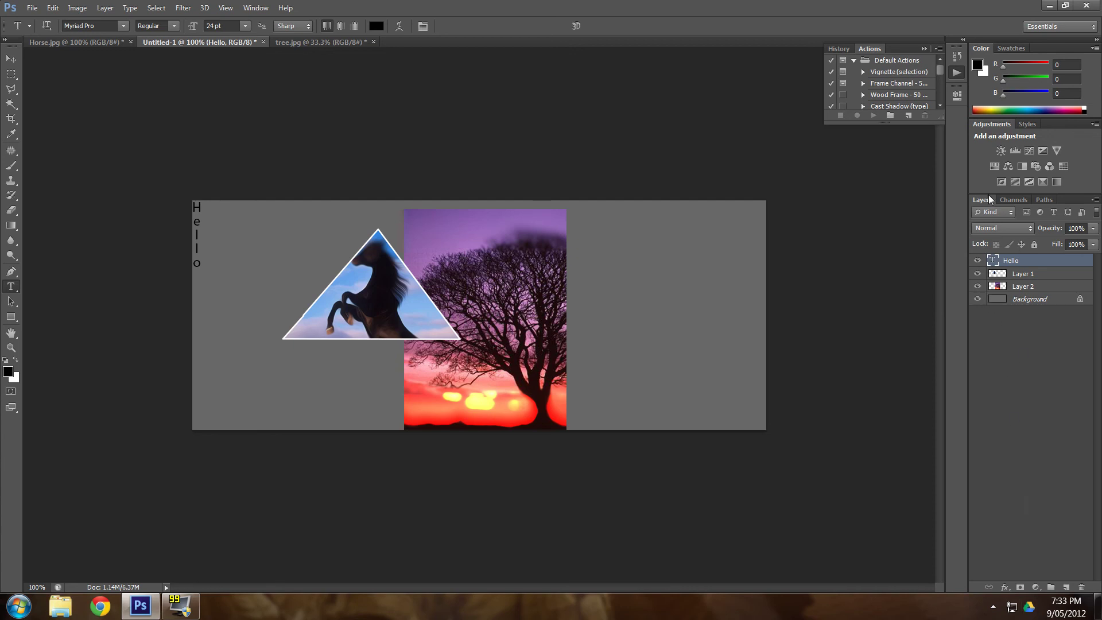
Step: Try filtering the layers by Color, view the color label choices, and return the filter to Kind
click(1010, 213)
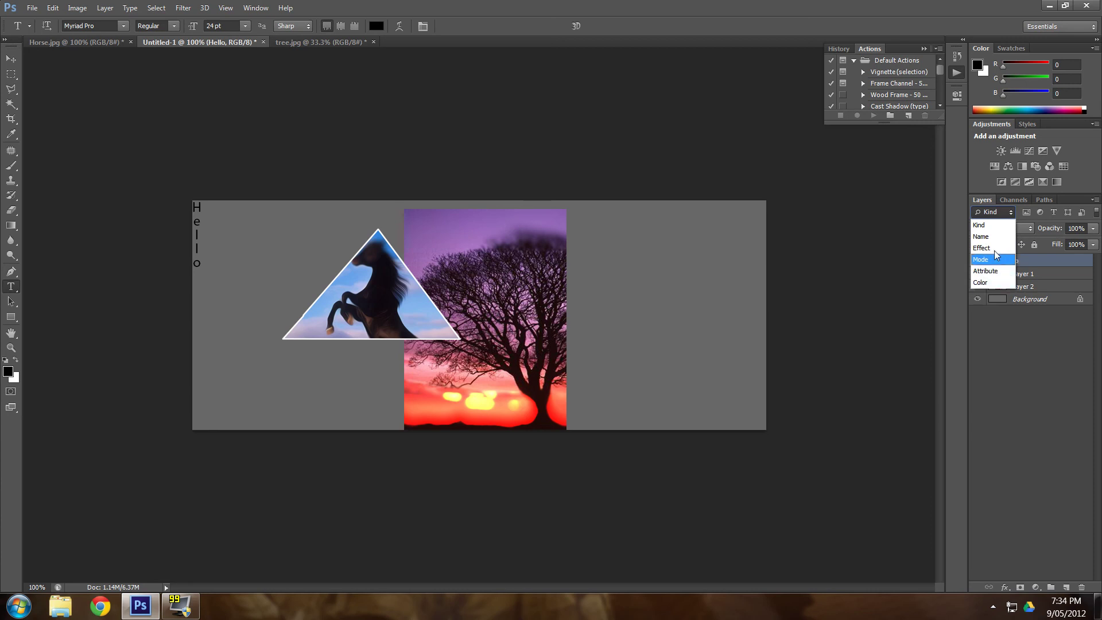
click(1002, 283)
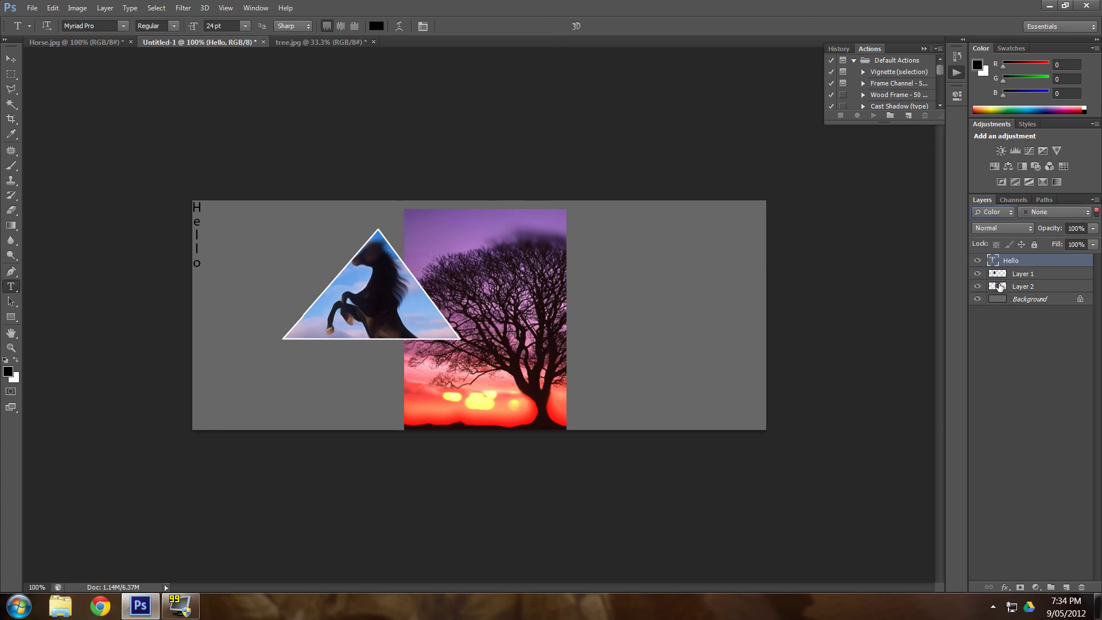
click(1065, 213)
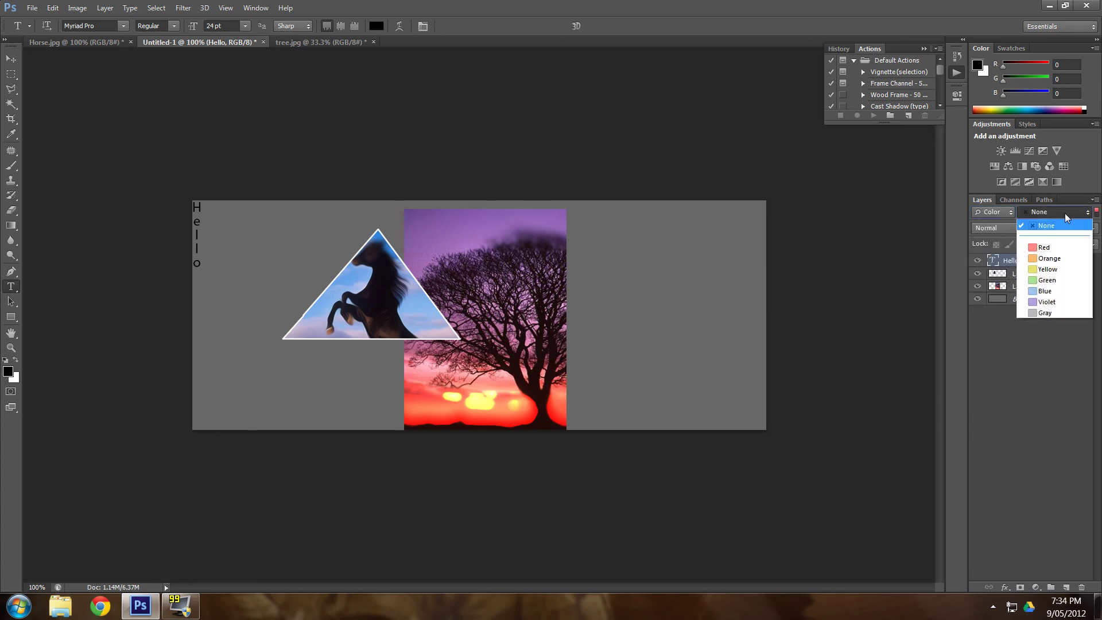
click(1065, 212)
click(1002, 213)
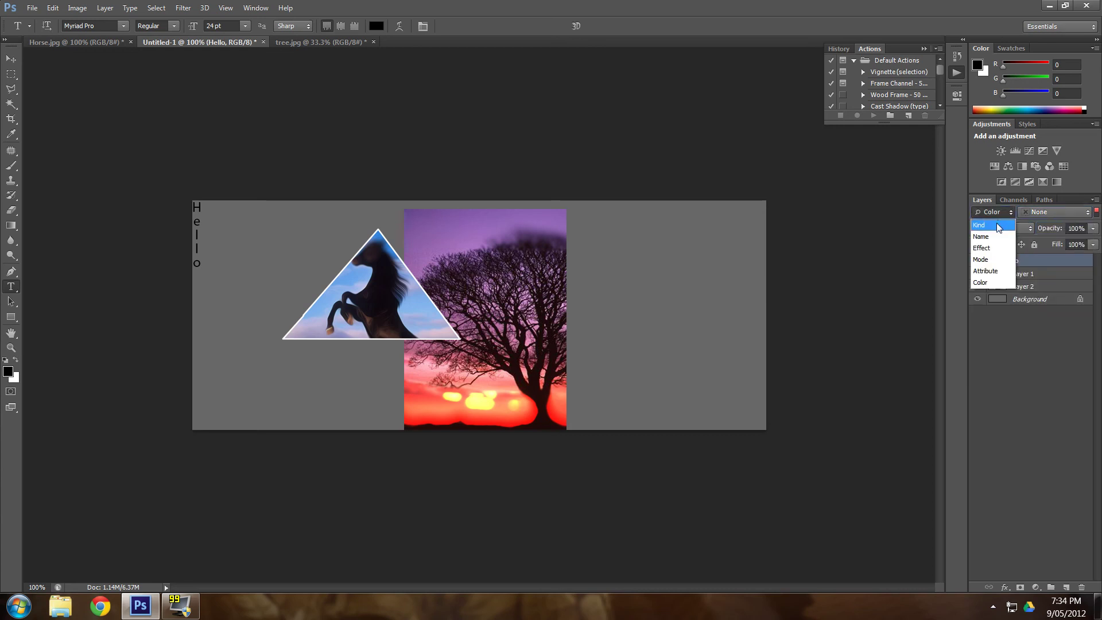
click(999, 226)
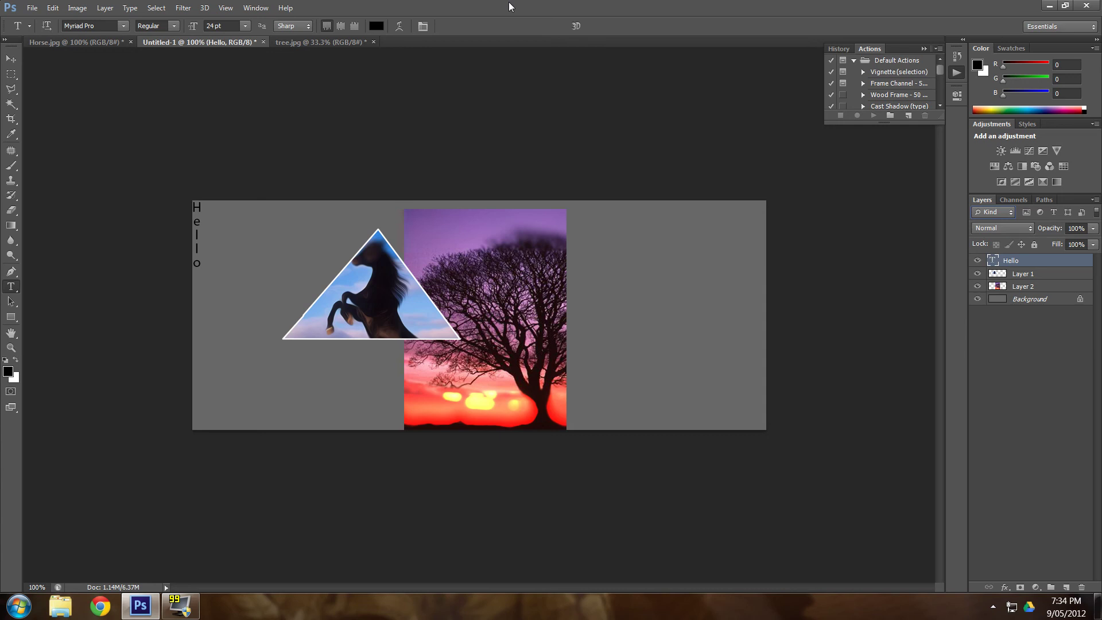
Step: Open the Wildlife video from the Sample Videos folder of the Videos library
click(32, 9)
click(46, 33)
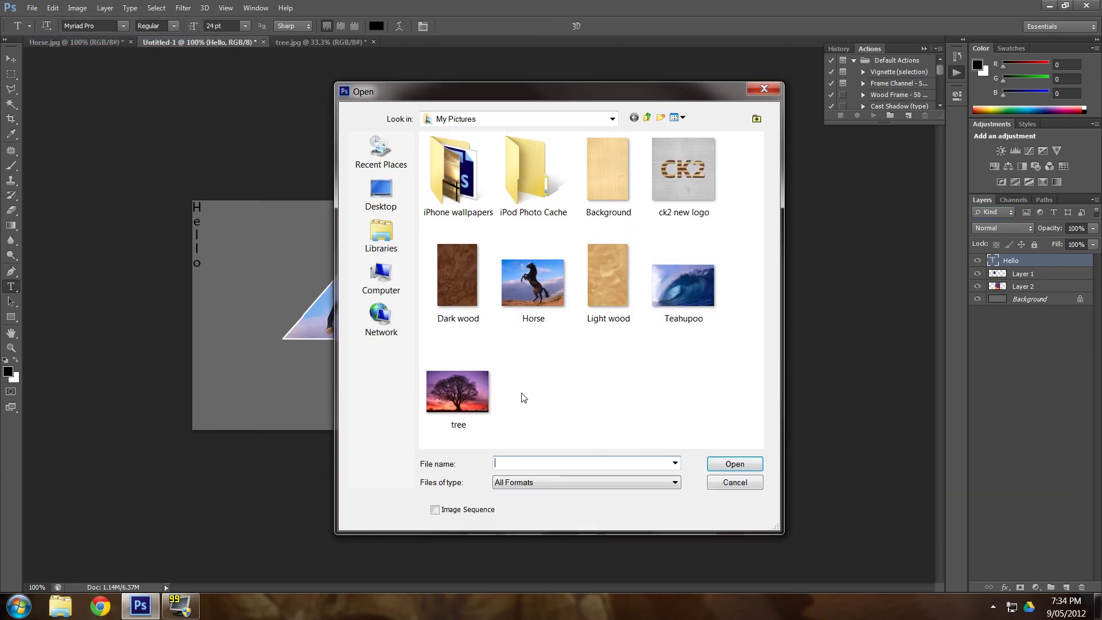
click(382, 235)
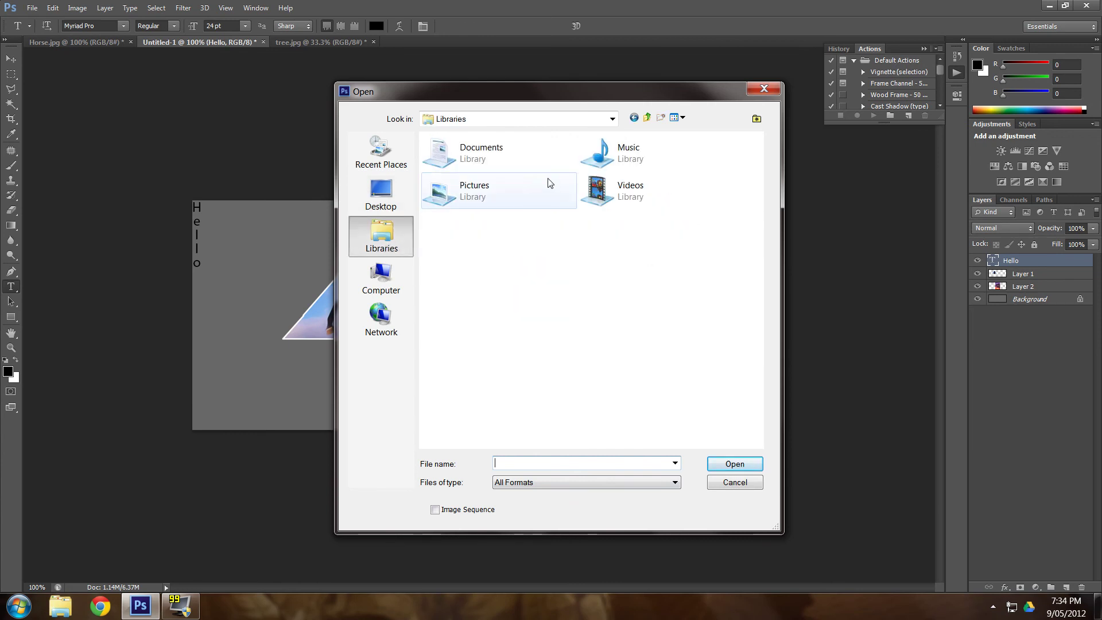
double_click(600, 189)
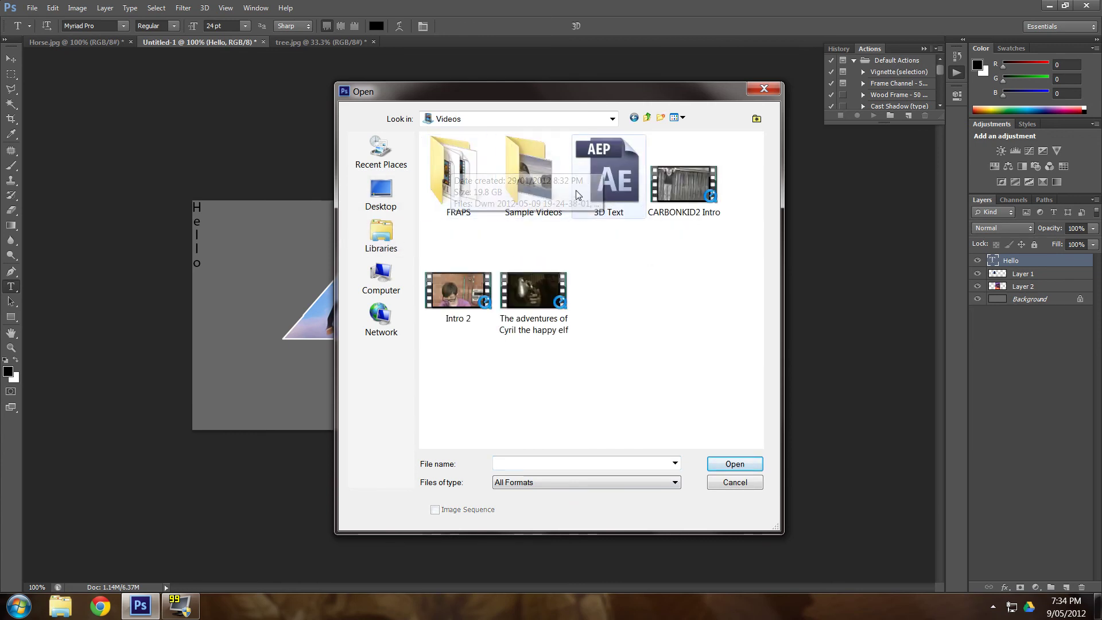
double_click(528, 175)
click(458, 183)
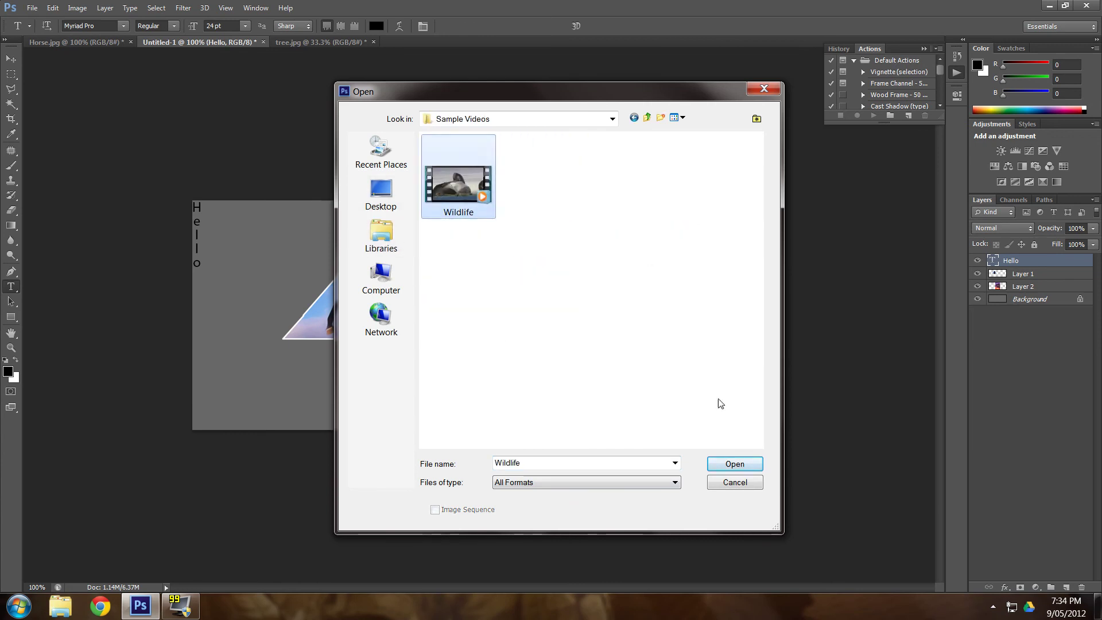
click(735, 465)
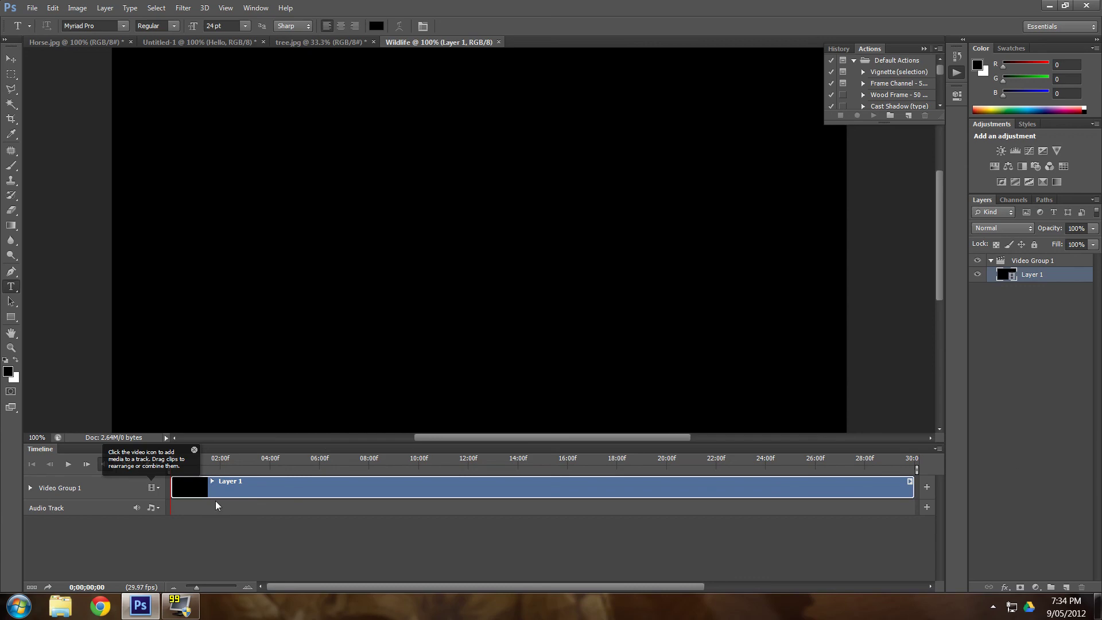
Step: Play the Wildlife clip, pause it at 0;00;02;07, and activate the Rectangular Marquee tool
key(space)
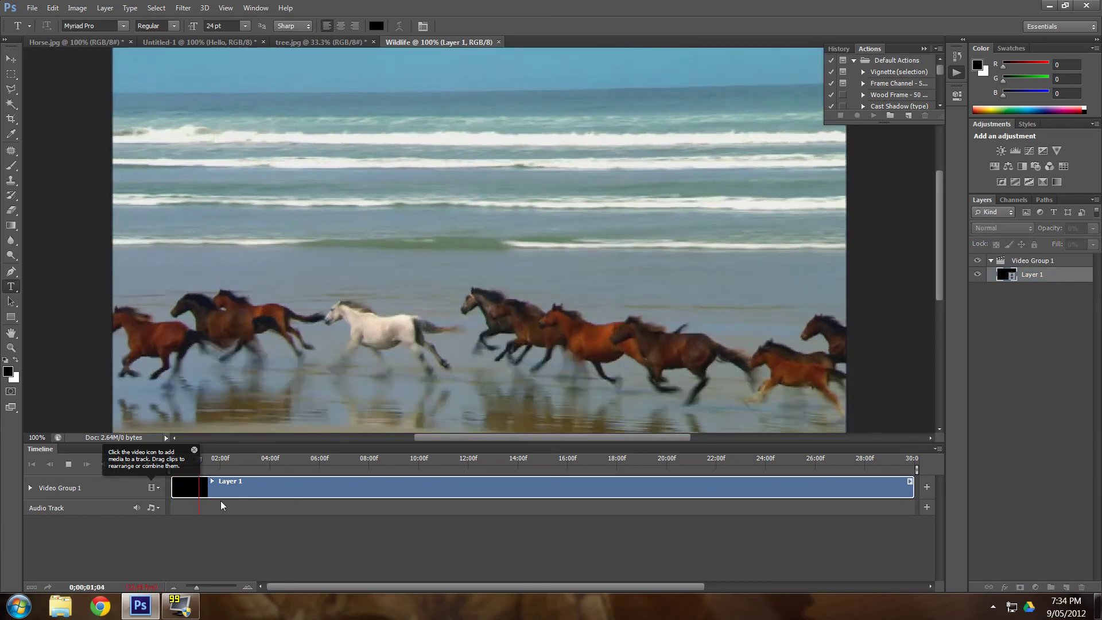
key(space)
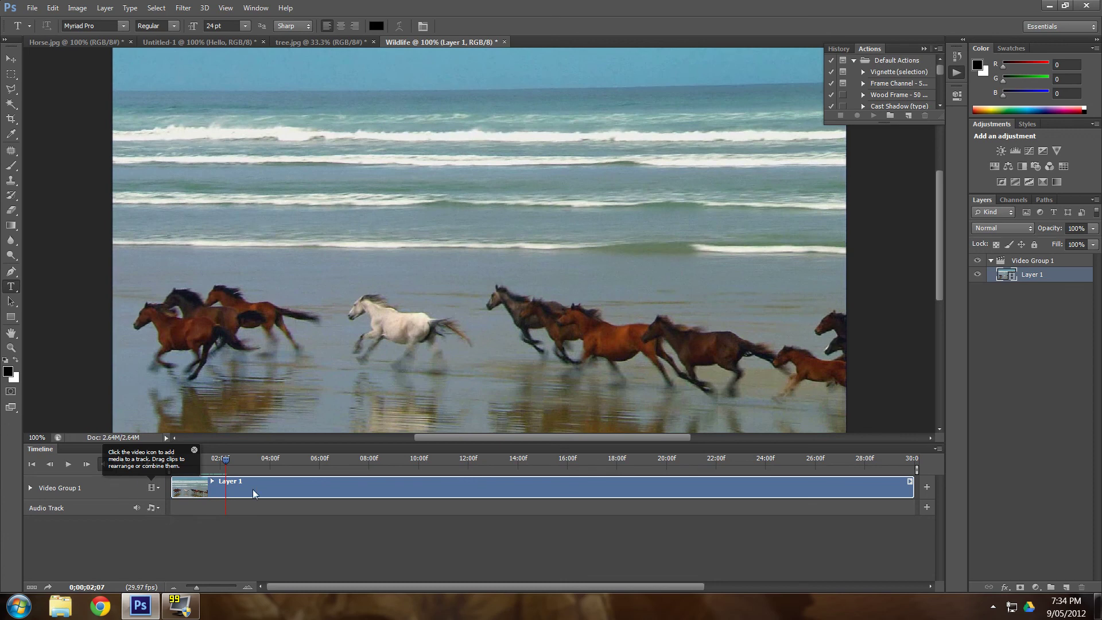
scroll(698, 348, up, 1)
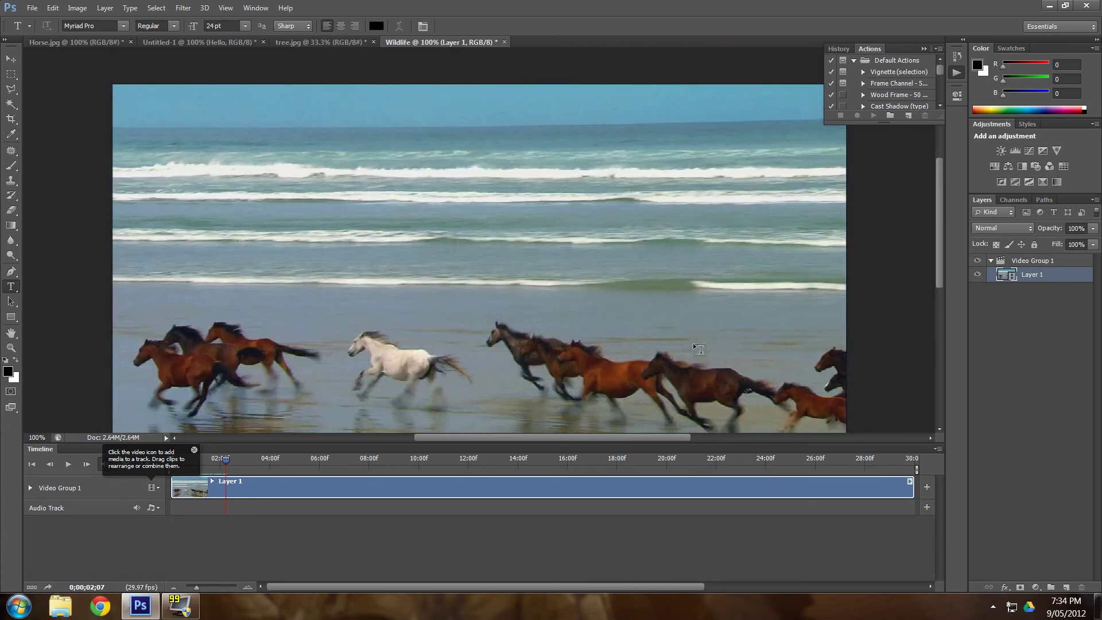
scroll(698, 348, down, 1)
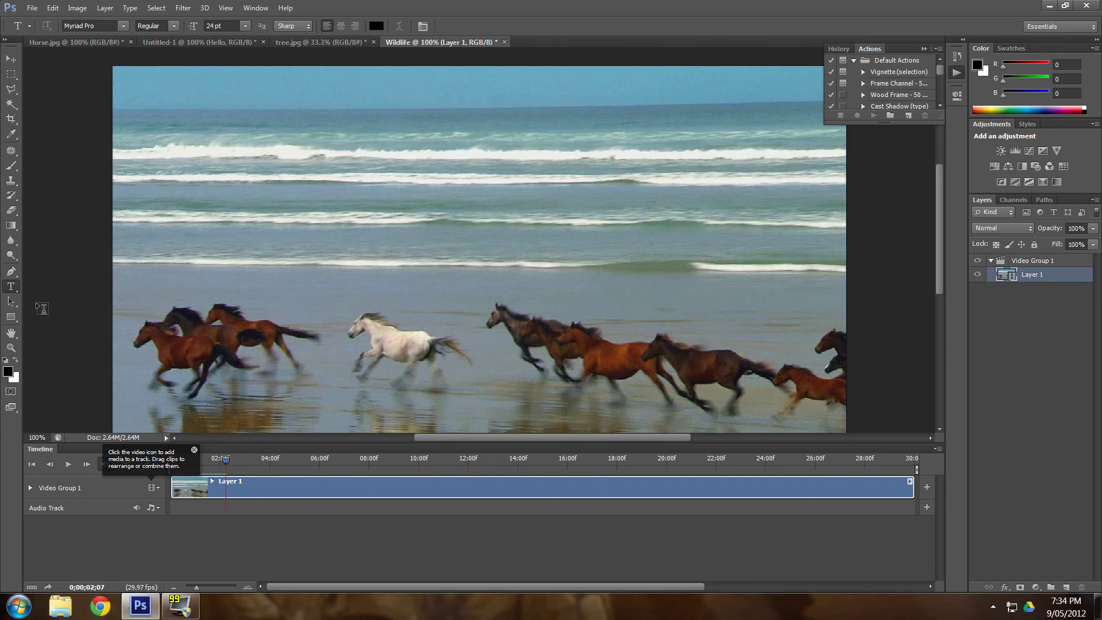
click(10, 76)
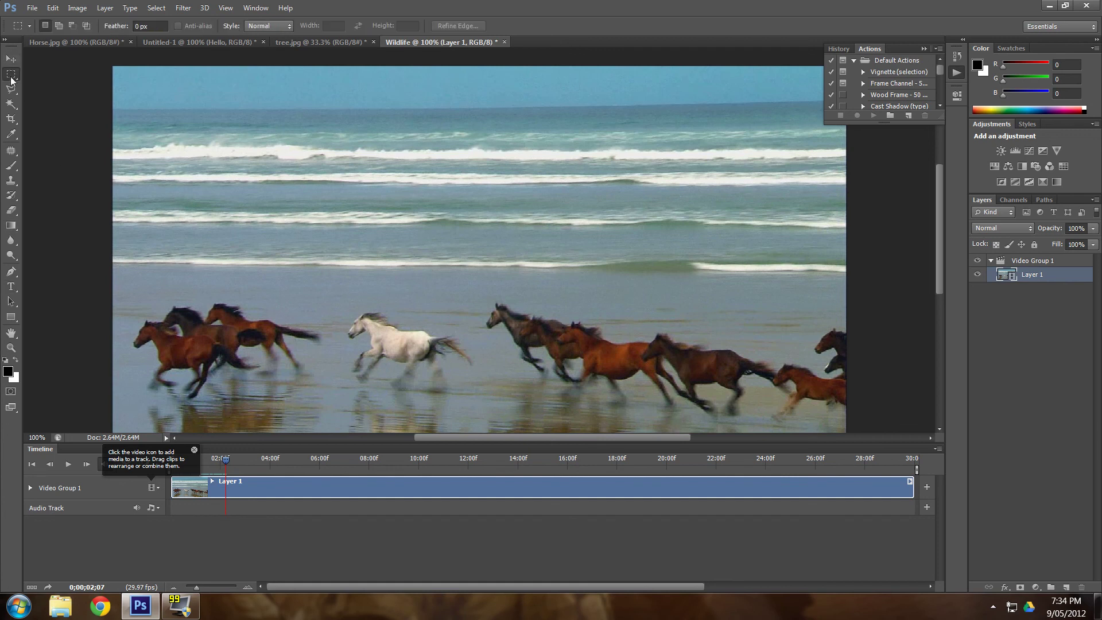